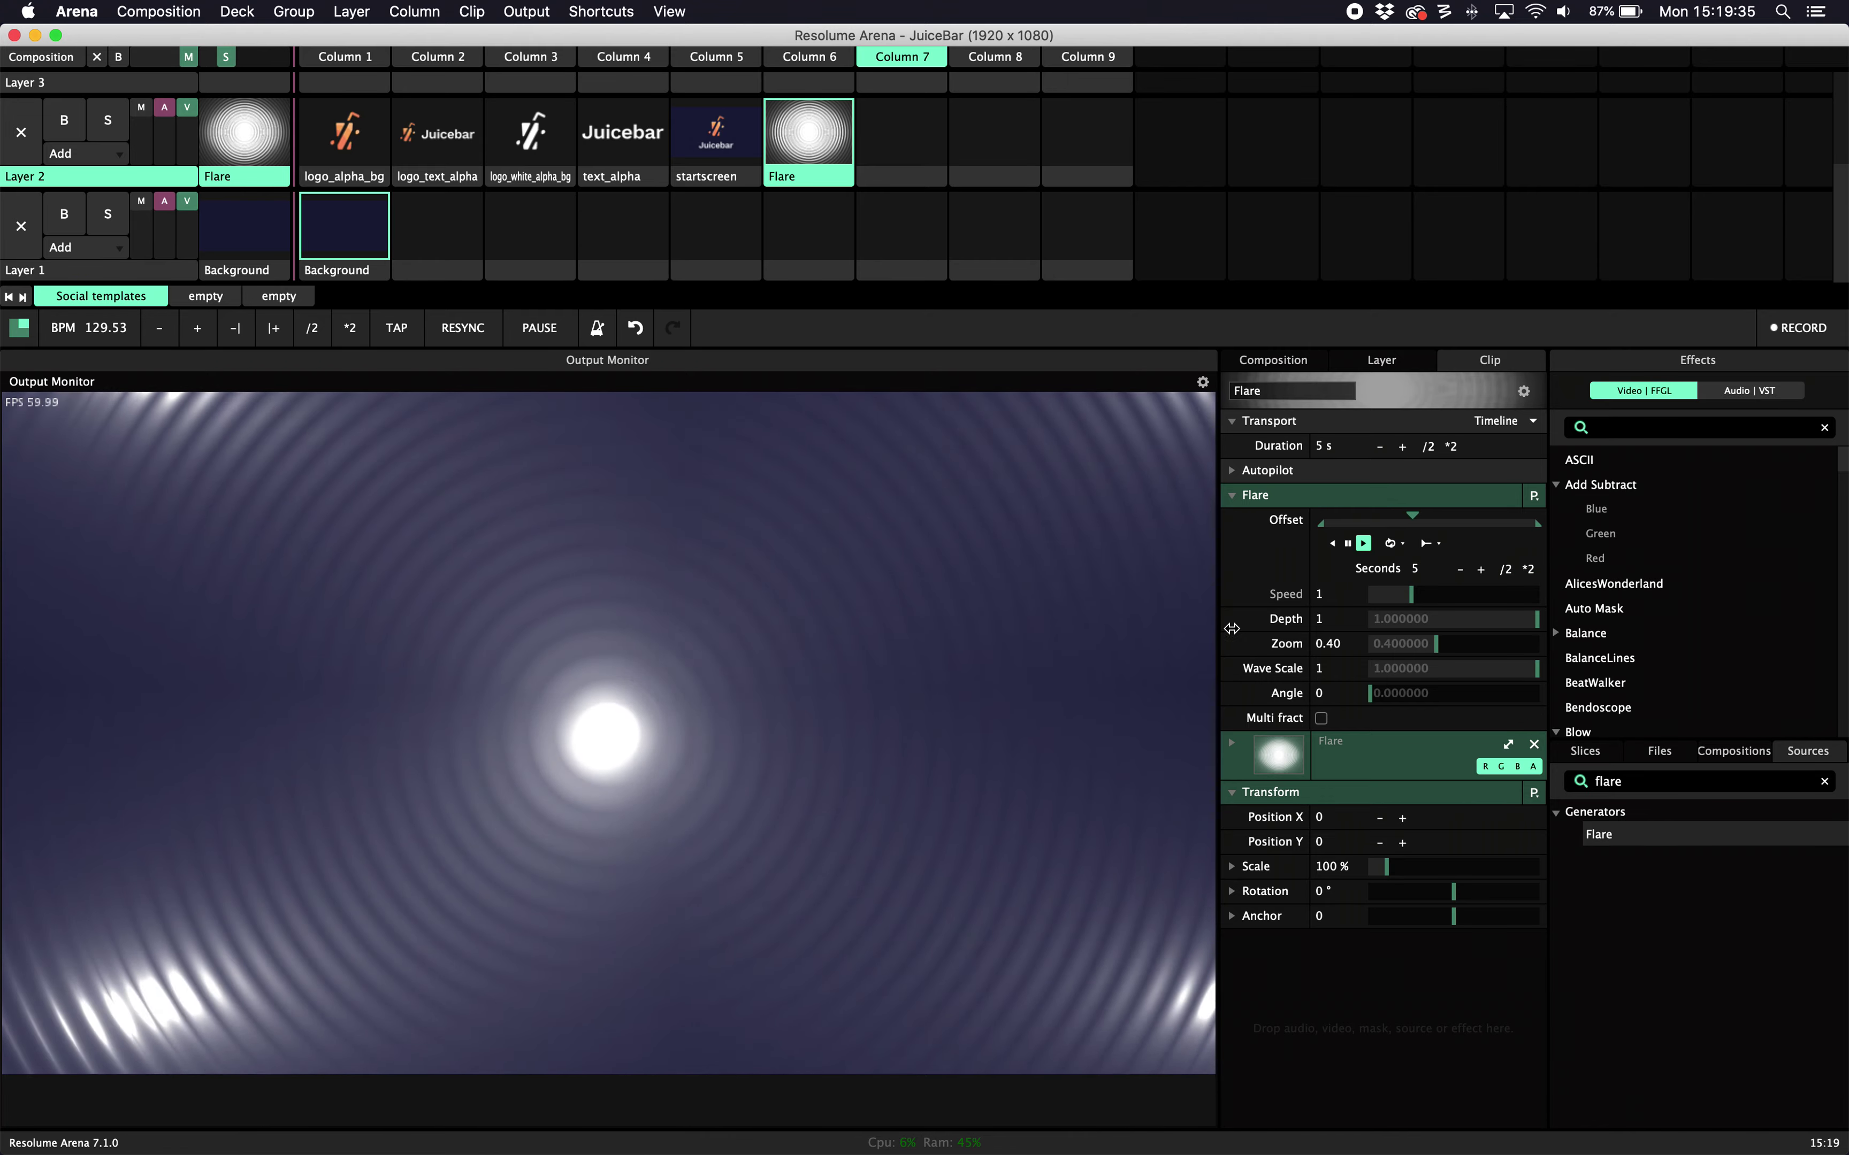
Animate the Flare's Depth and Zoom parameters with Timeline mode, with Zoom set to 0.14 beforehand
click(1238, 619)
click(1173, 405)
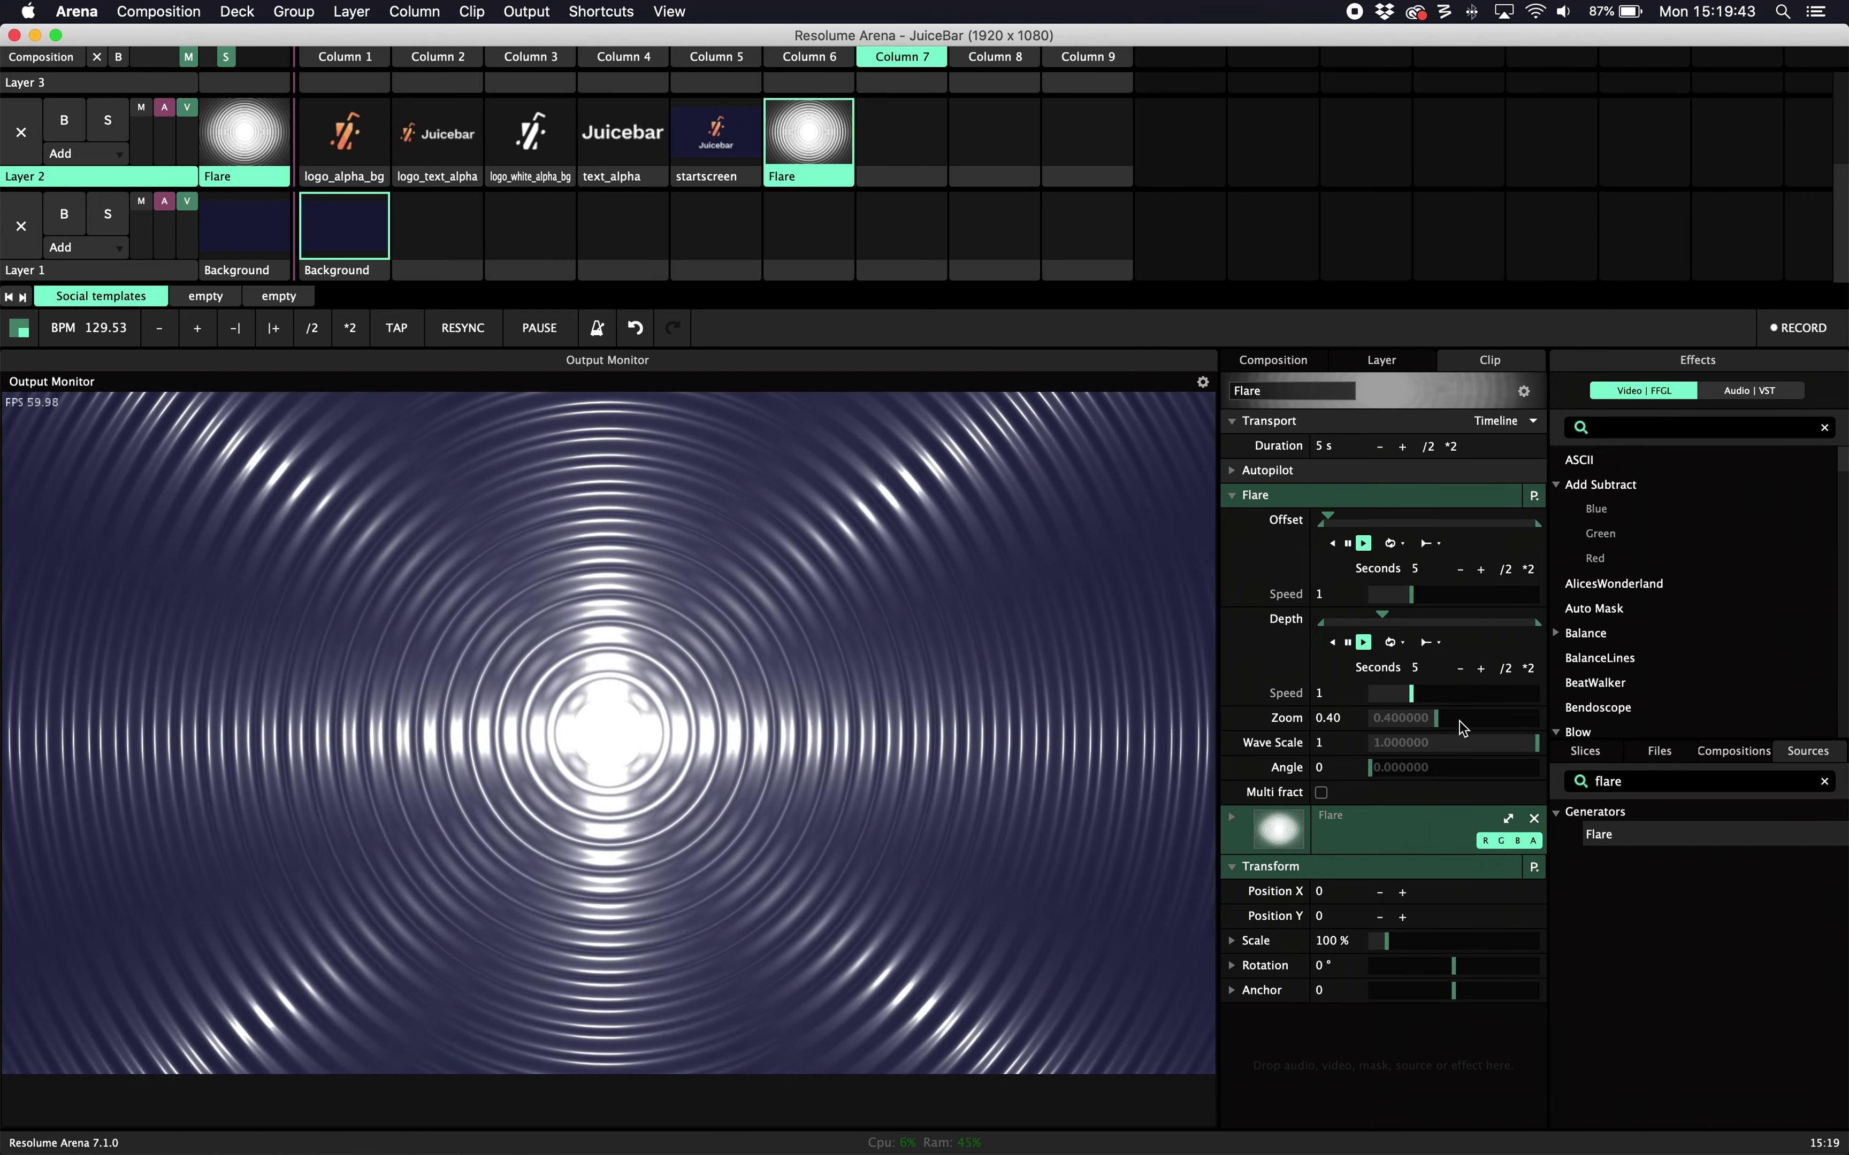
drag(1436, 717, 1392, 718)
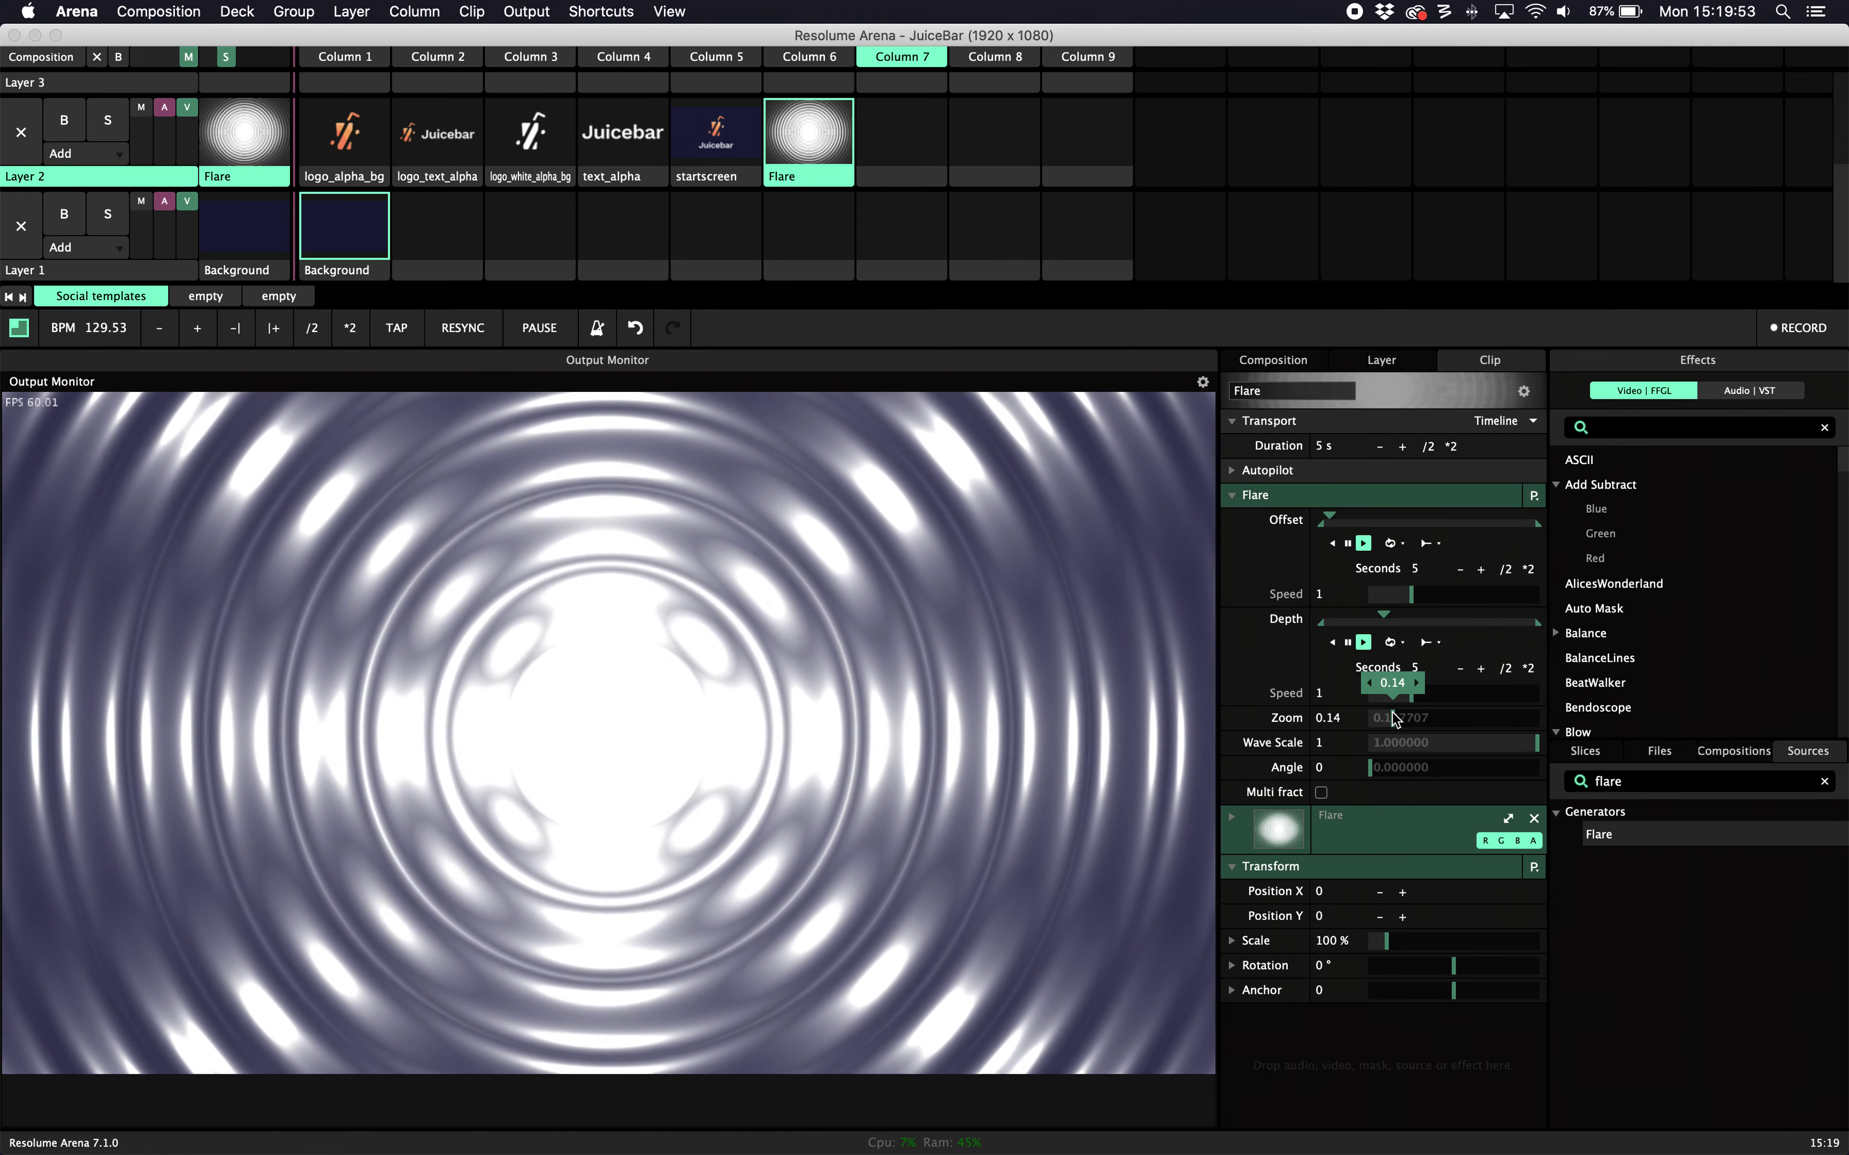
right_click(1392, 718)
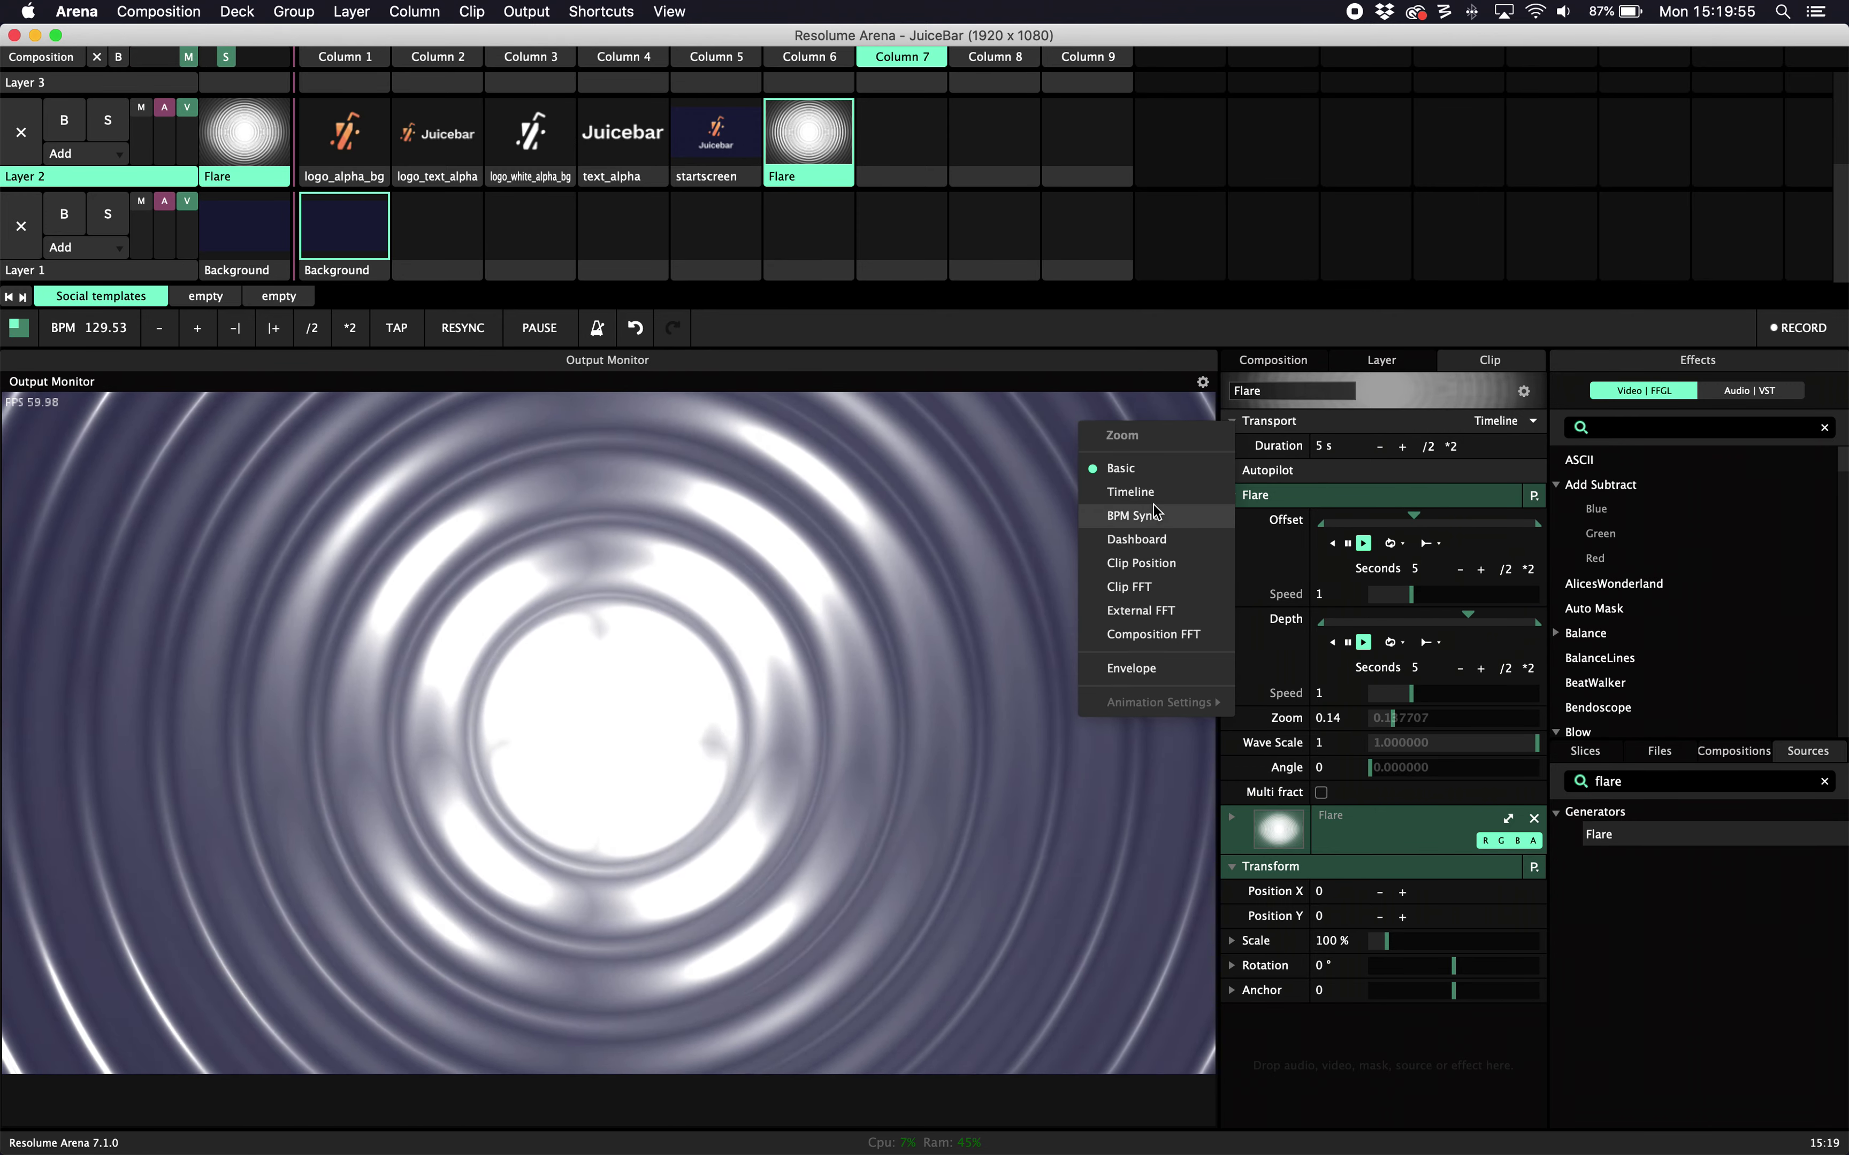
click(1162, 497)
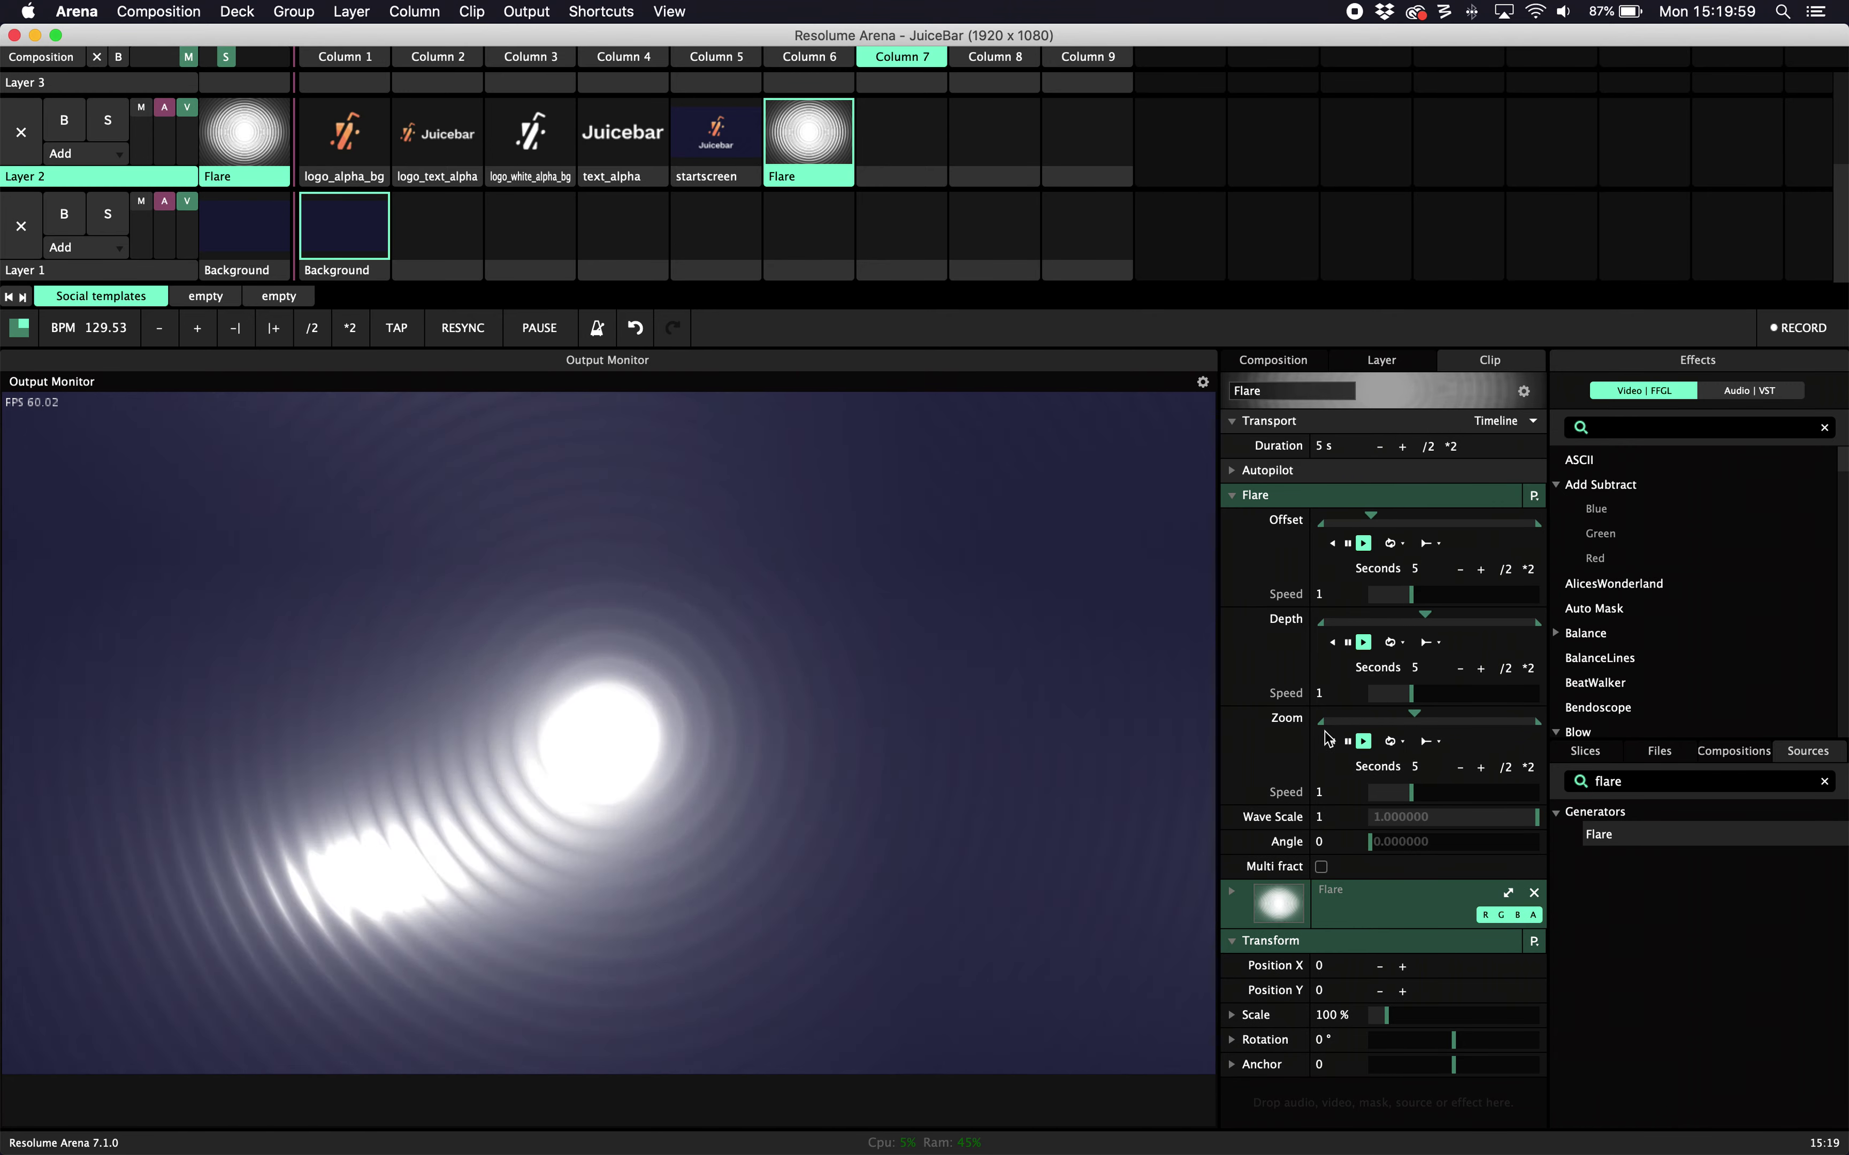
Narrow the Zoom animation's range to an upper limit of about 0.20 and set its playback mode to Bounce
drag(1324, 726, 1338, 728)
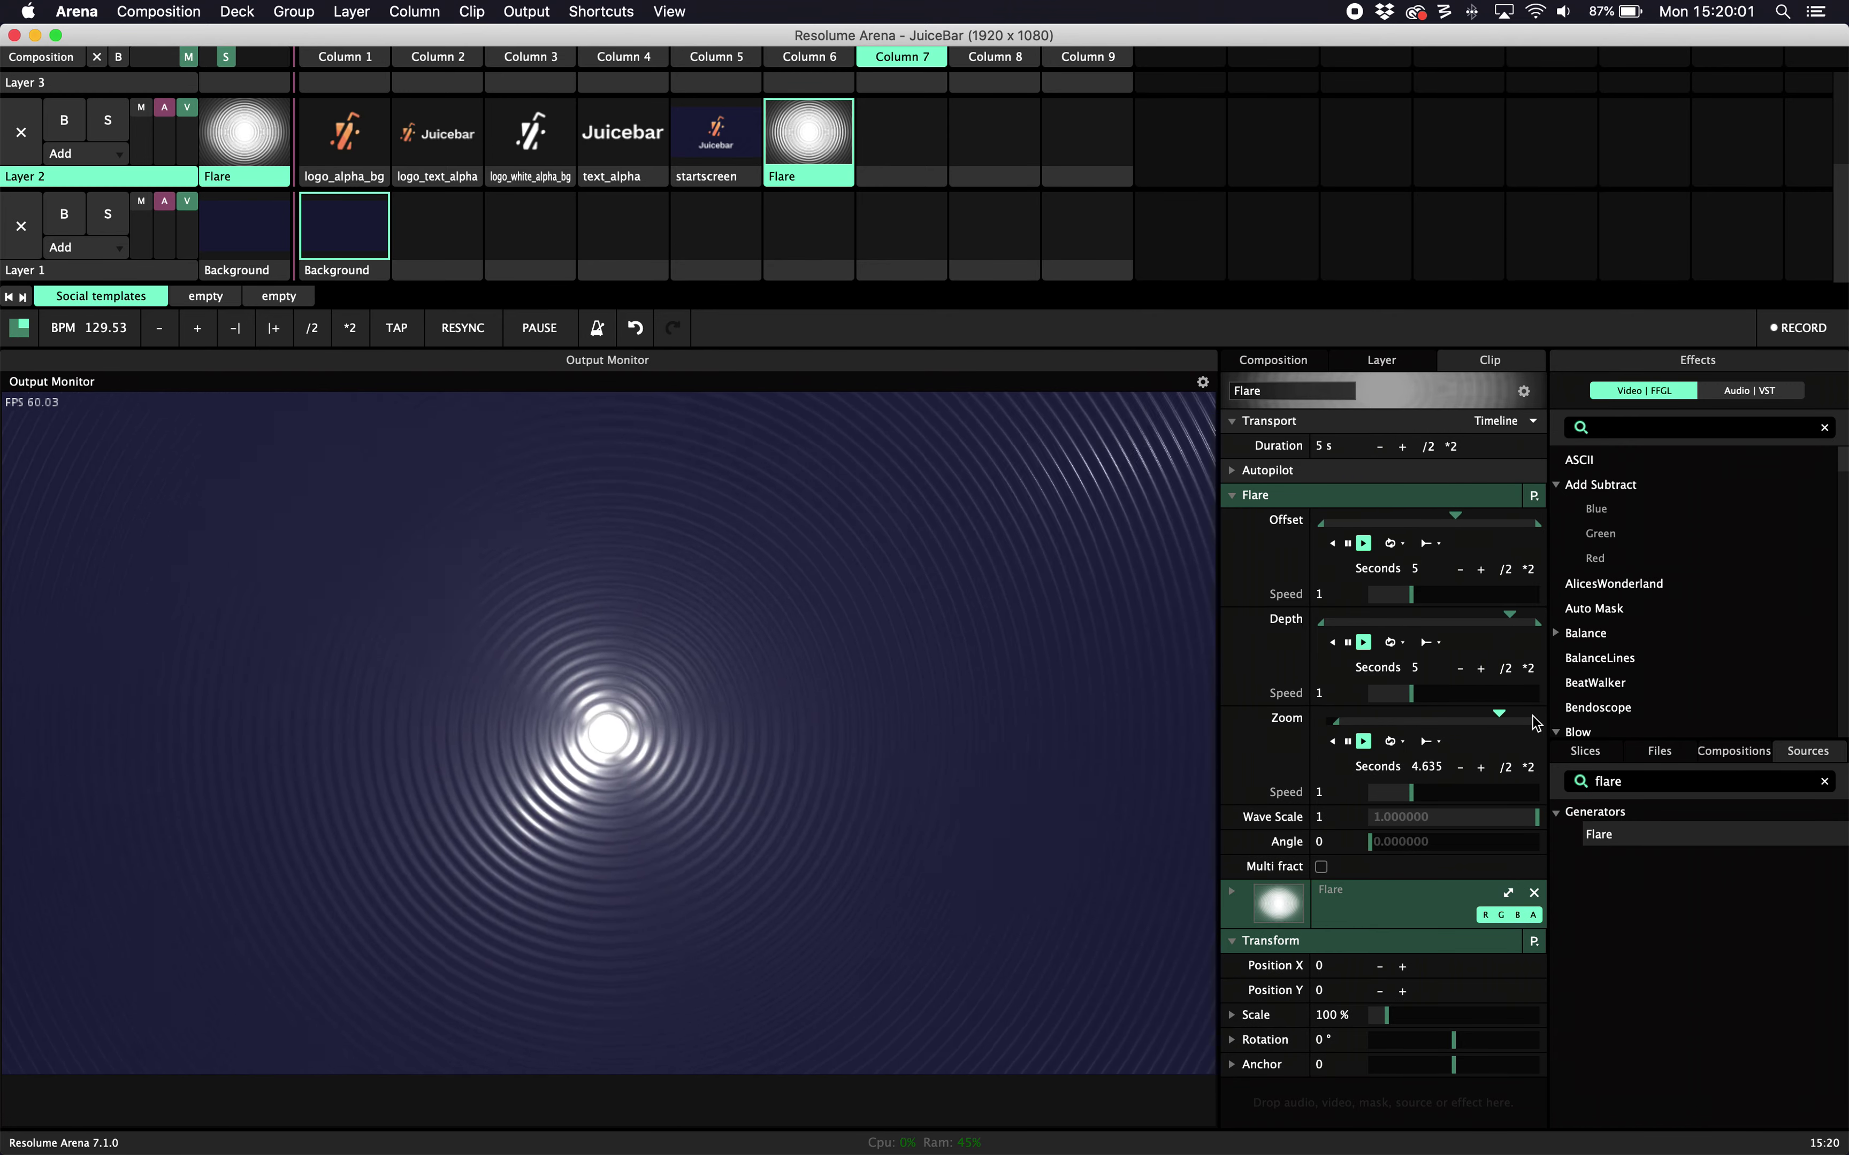
drag(1535, 722, 1367, 722)
click(1430, 744)
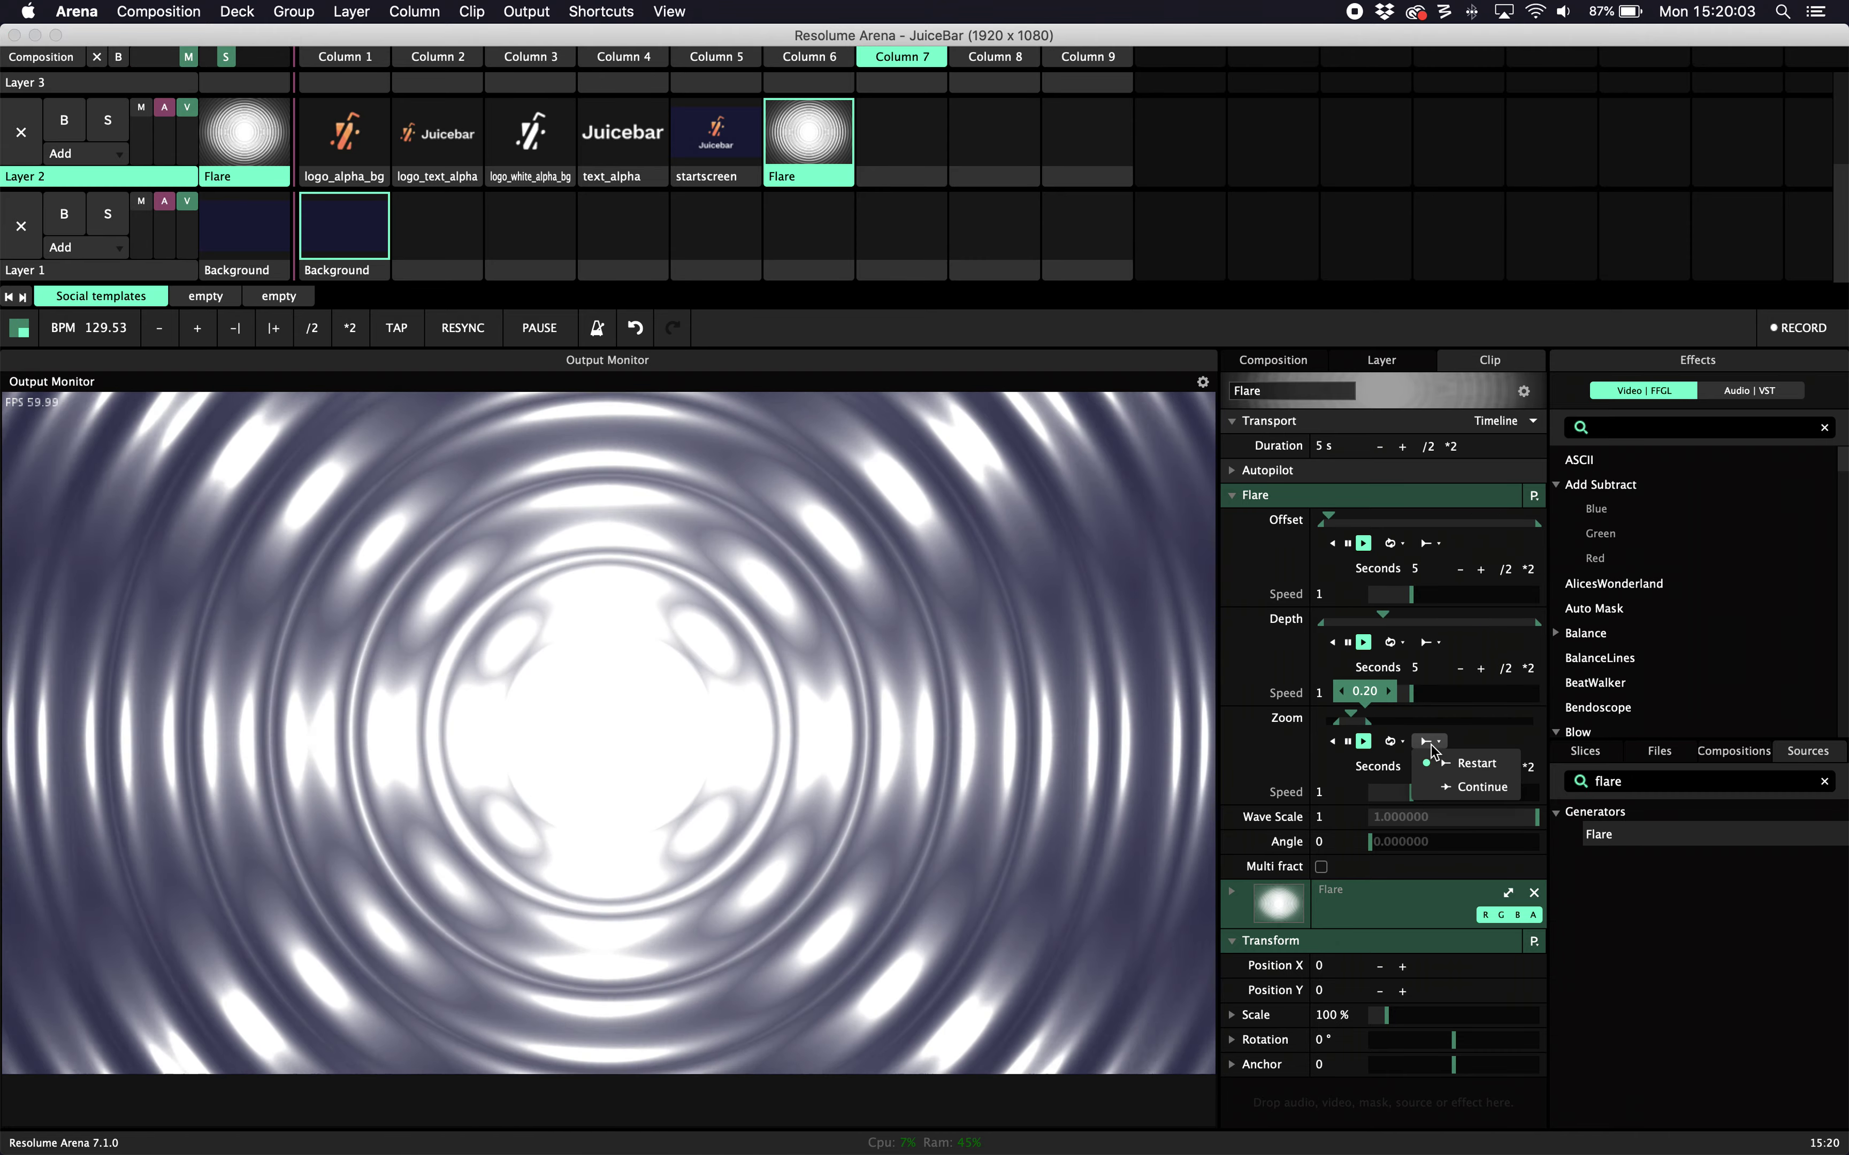
click(1392, 741)
click(1401, 765)
click(1392, 741)
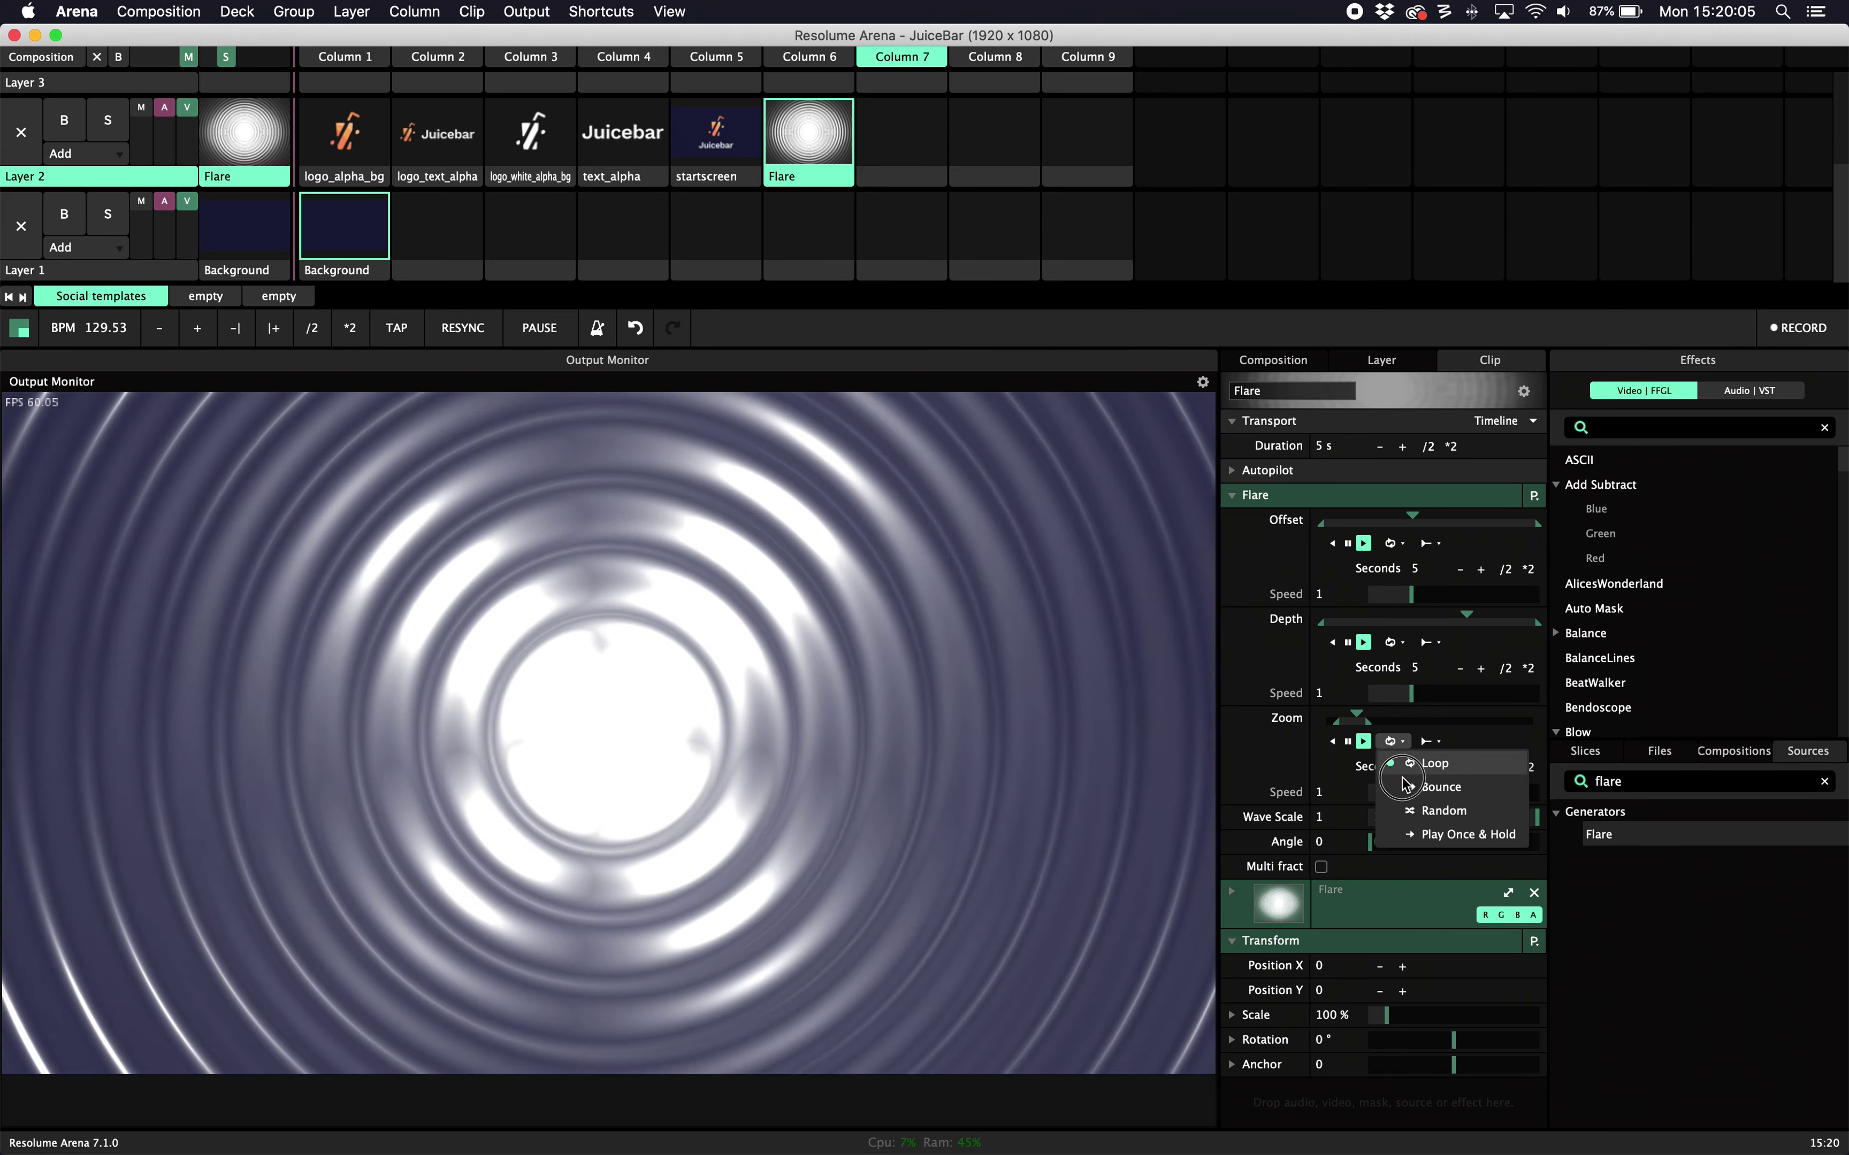
click(1404, 786)
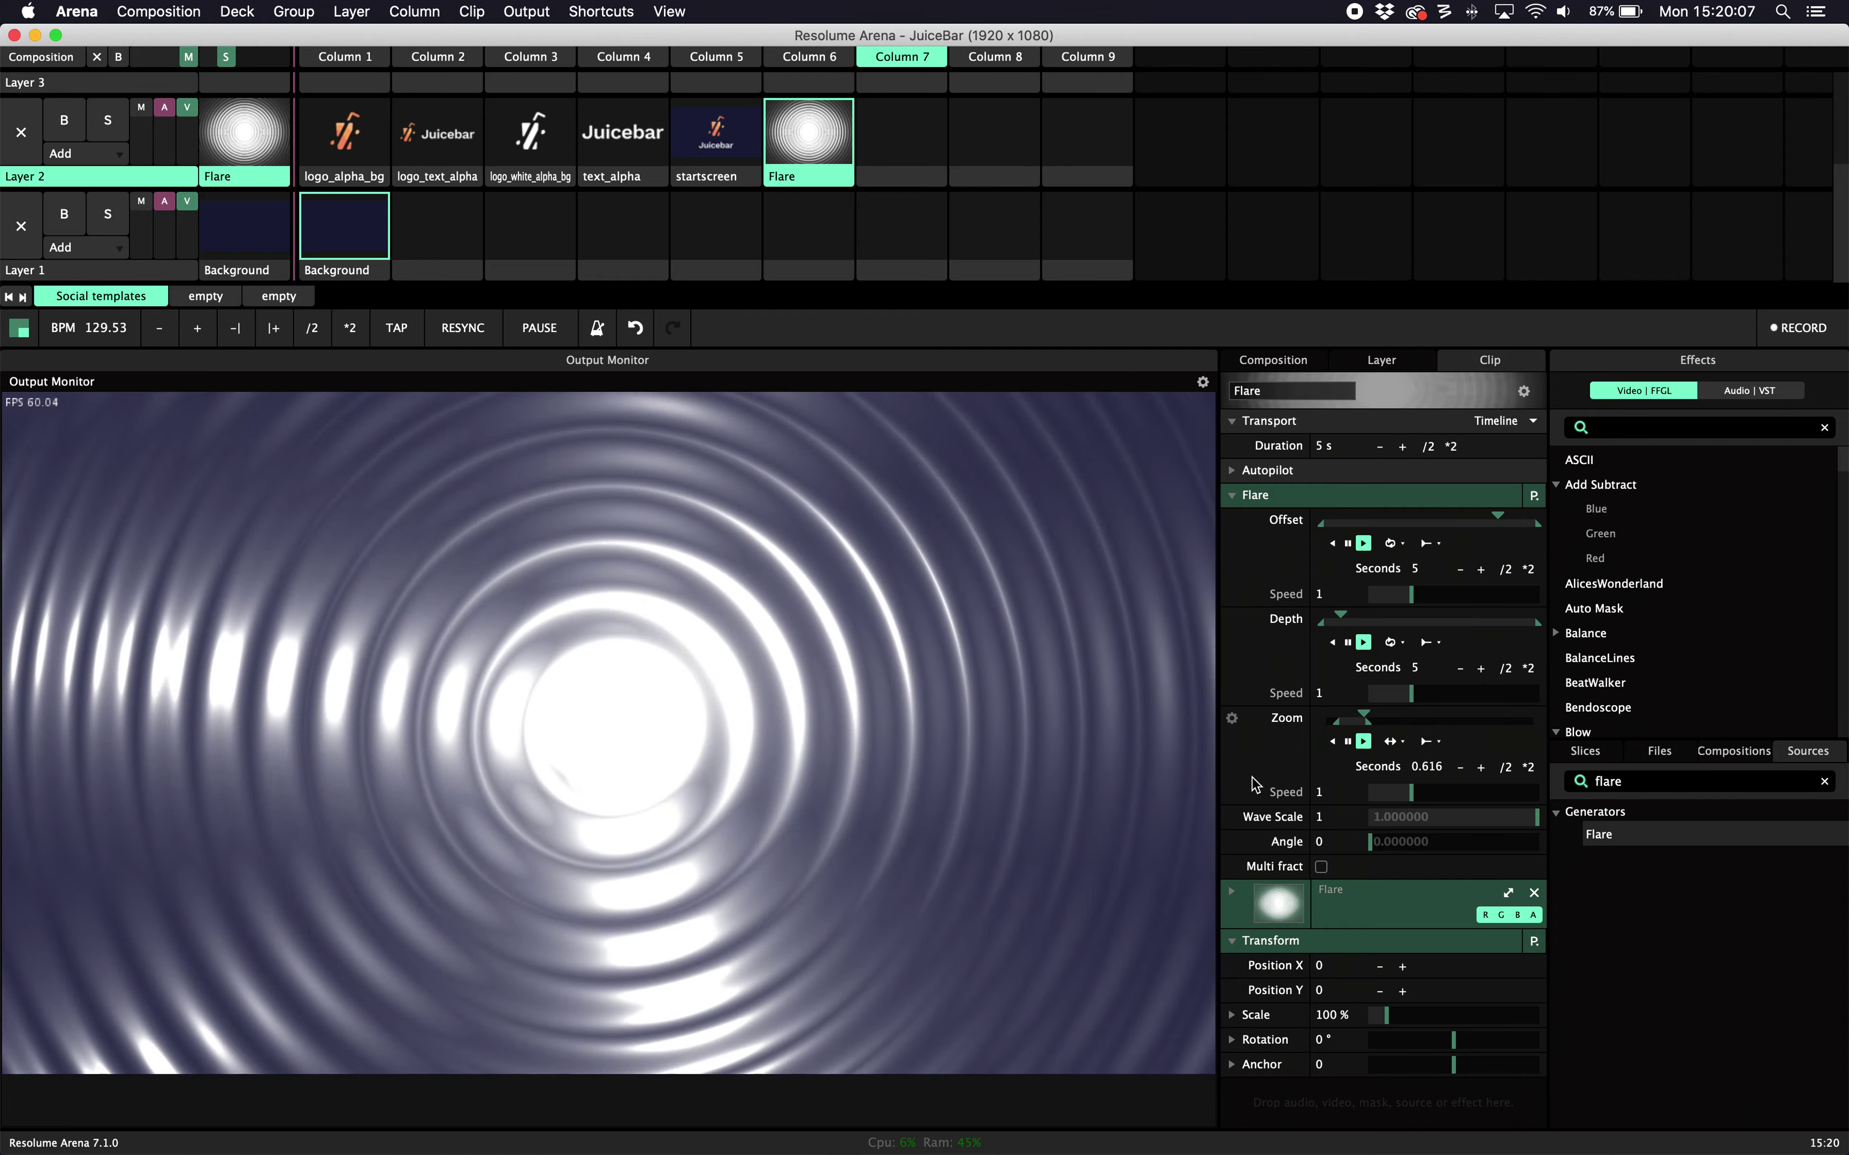
Add an Envelope to the Flare's Zoom animation and give its curve the Elastic In/Out shape
click(1232, 719)
click(1205, 667)
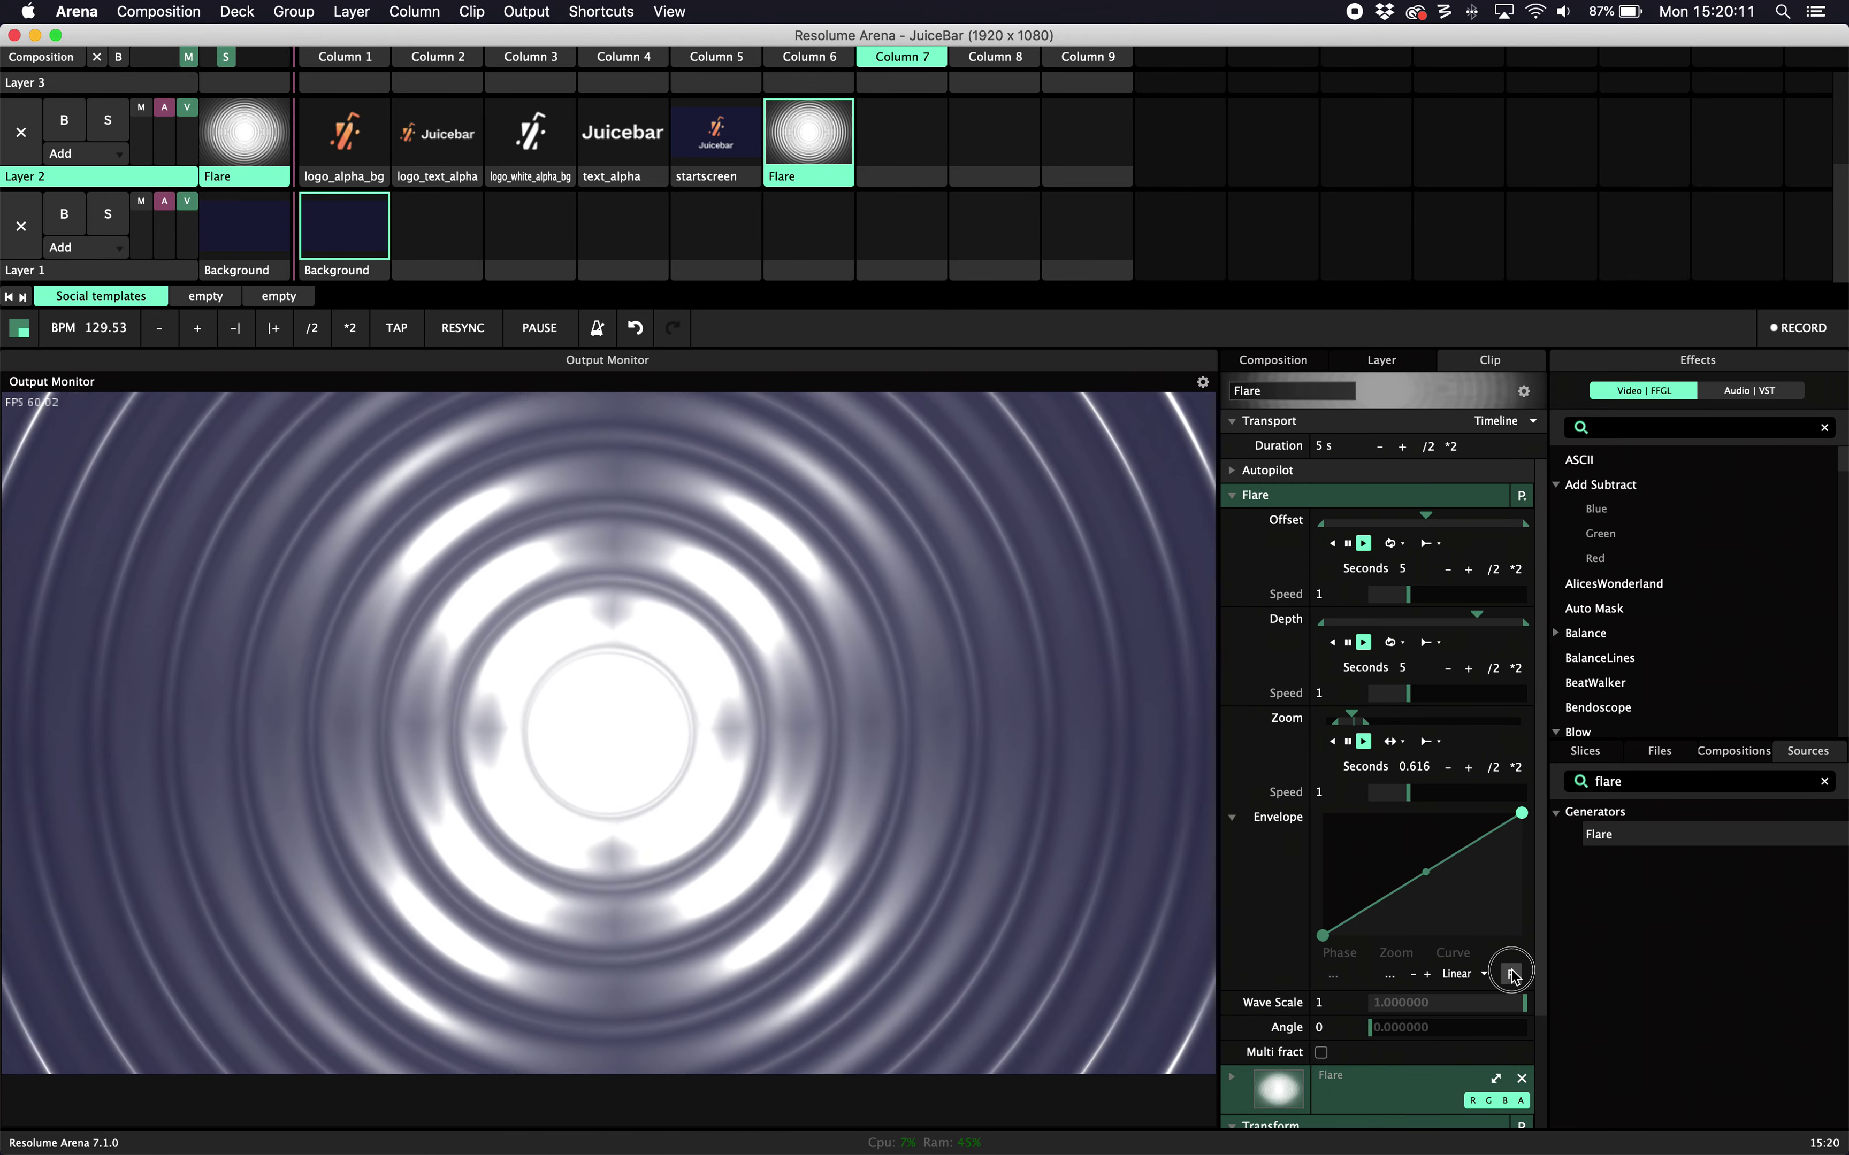
click(1511, 972)
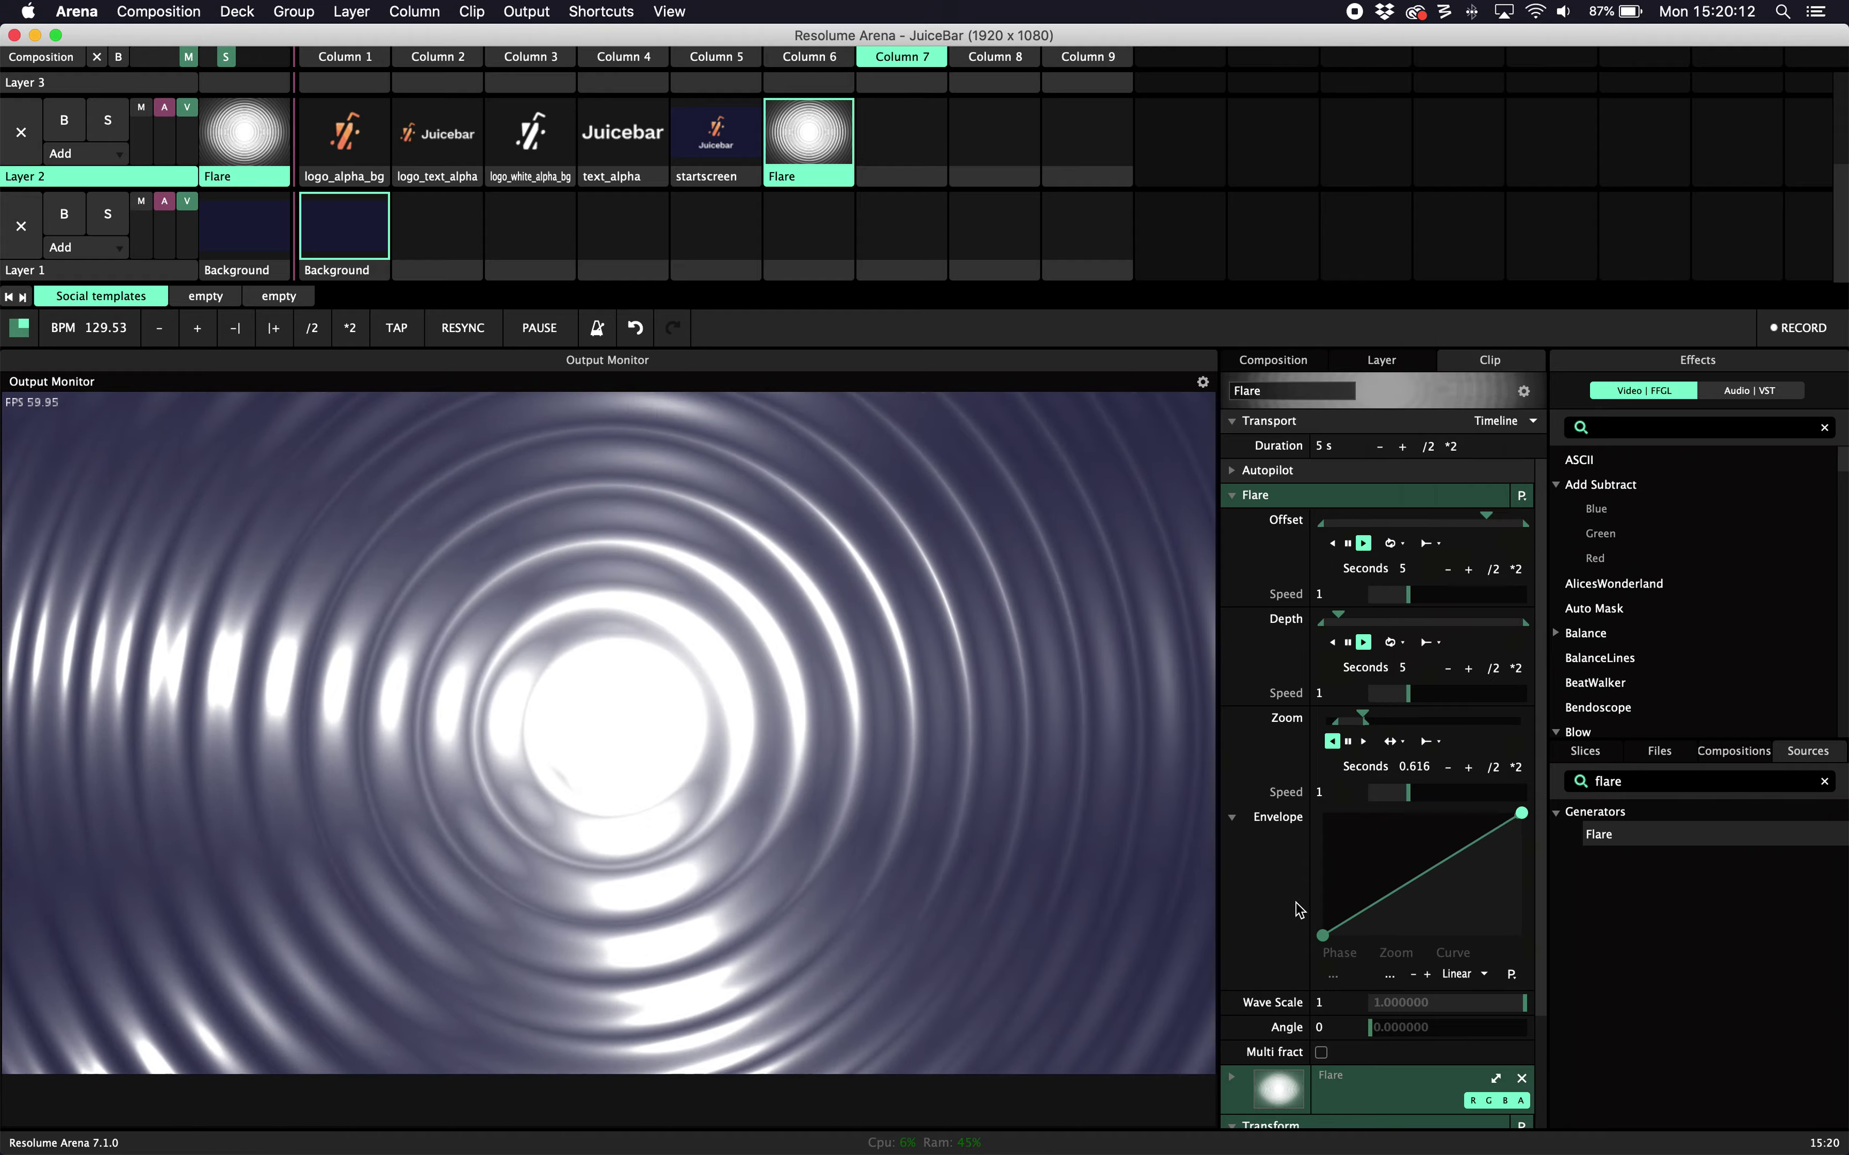
click(1284, 916)
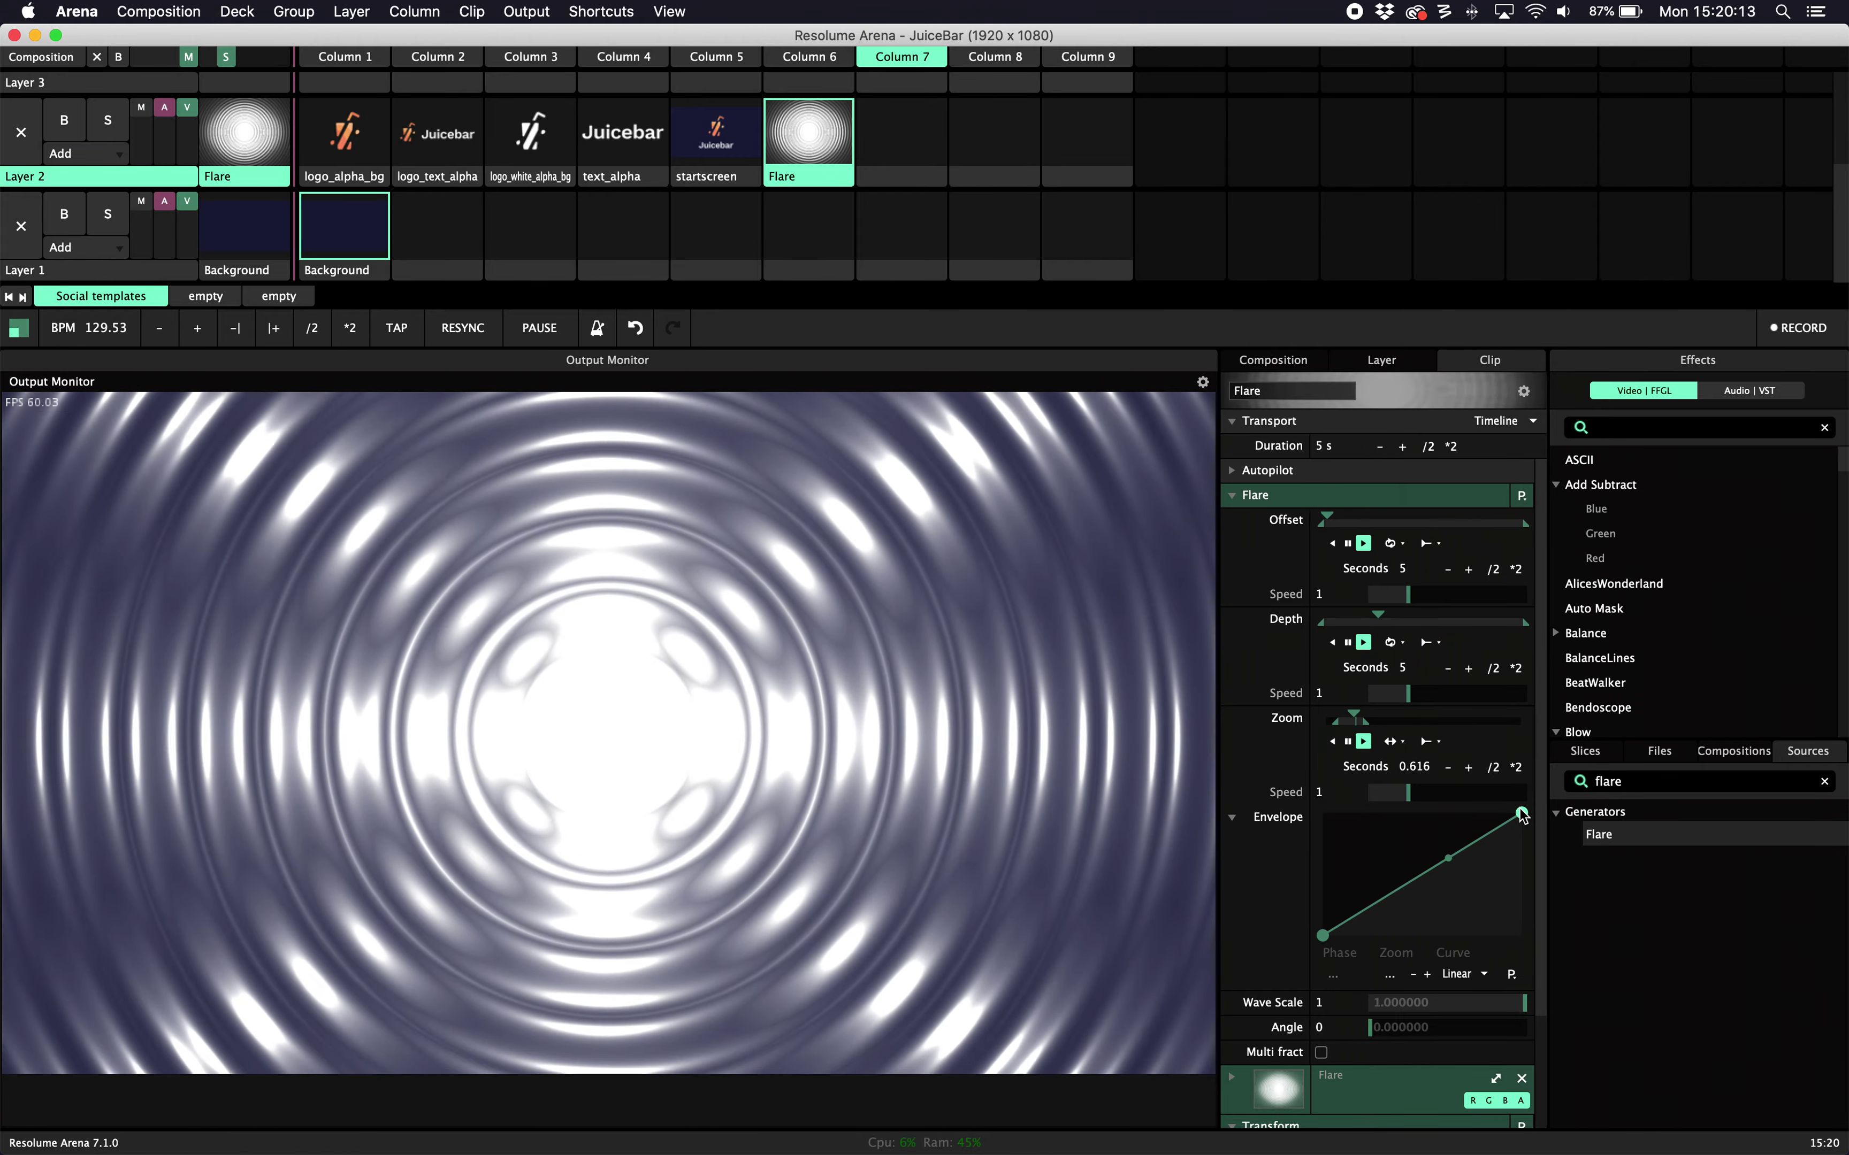
right_click(1522, 813)
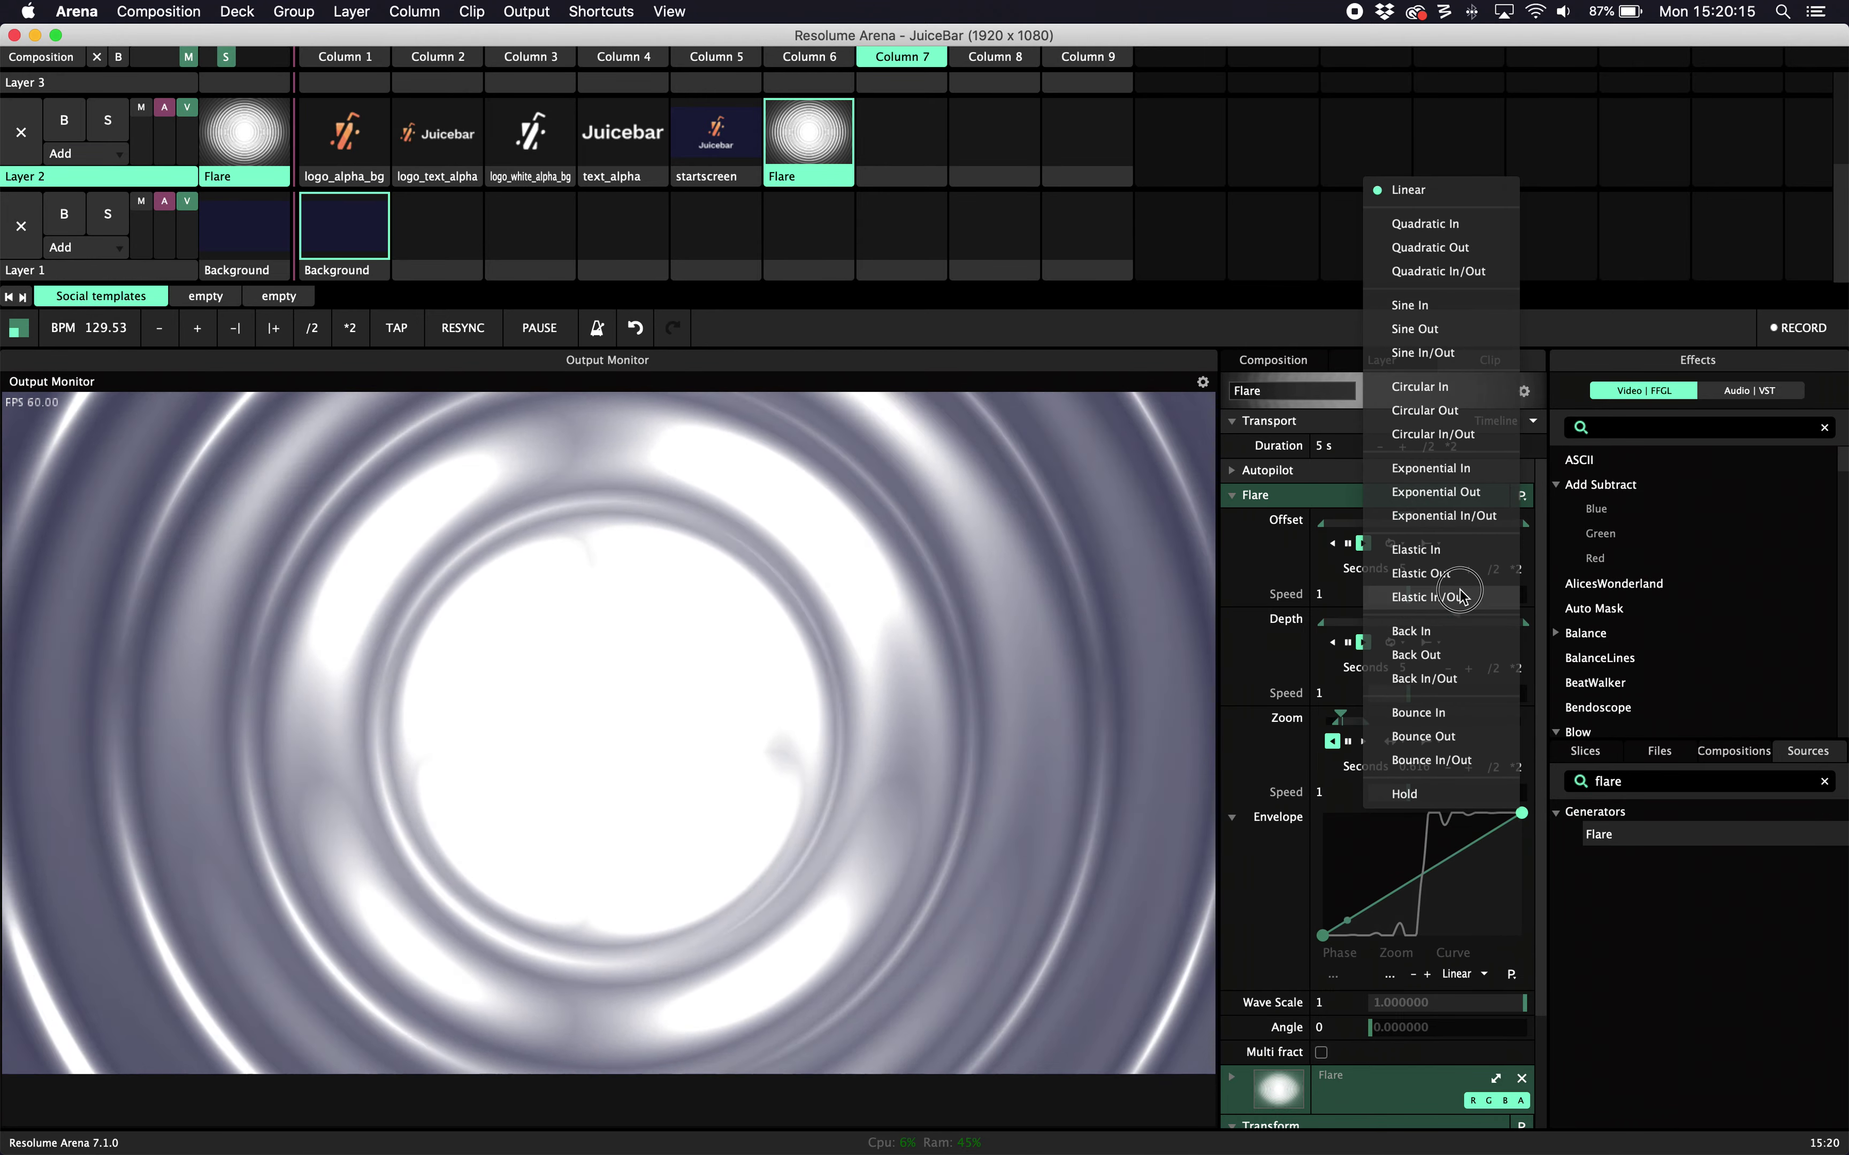
click(1460, 596)
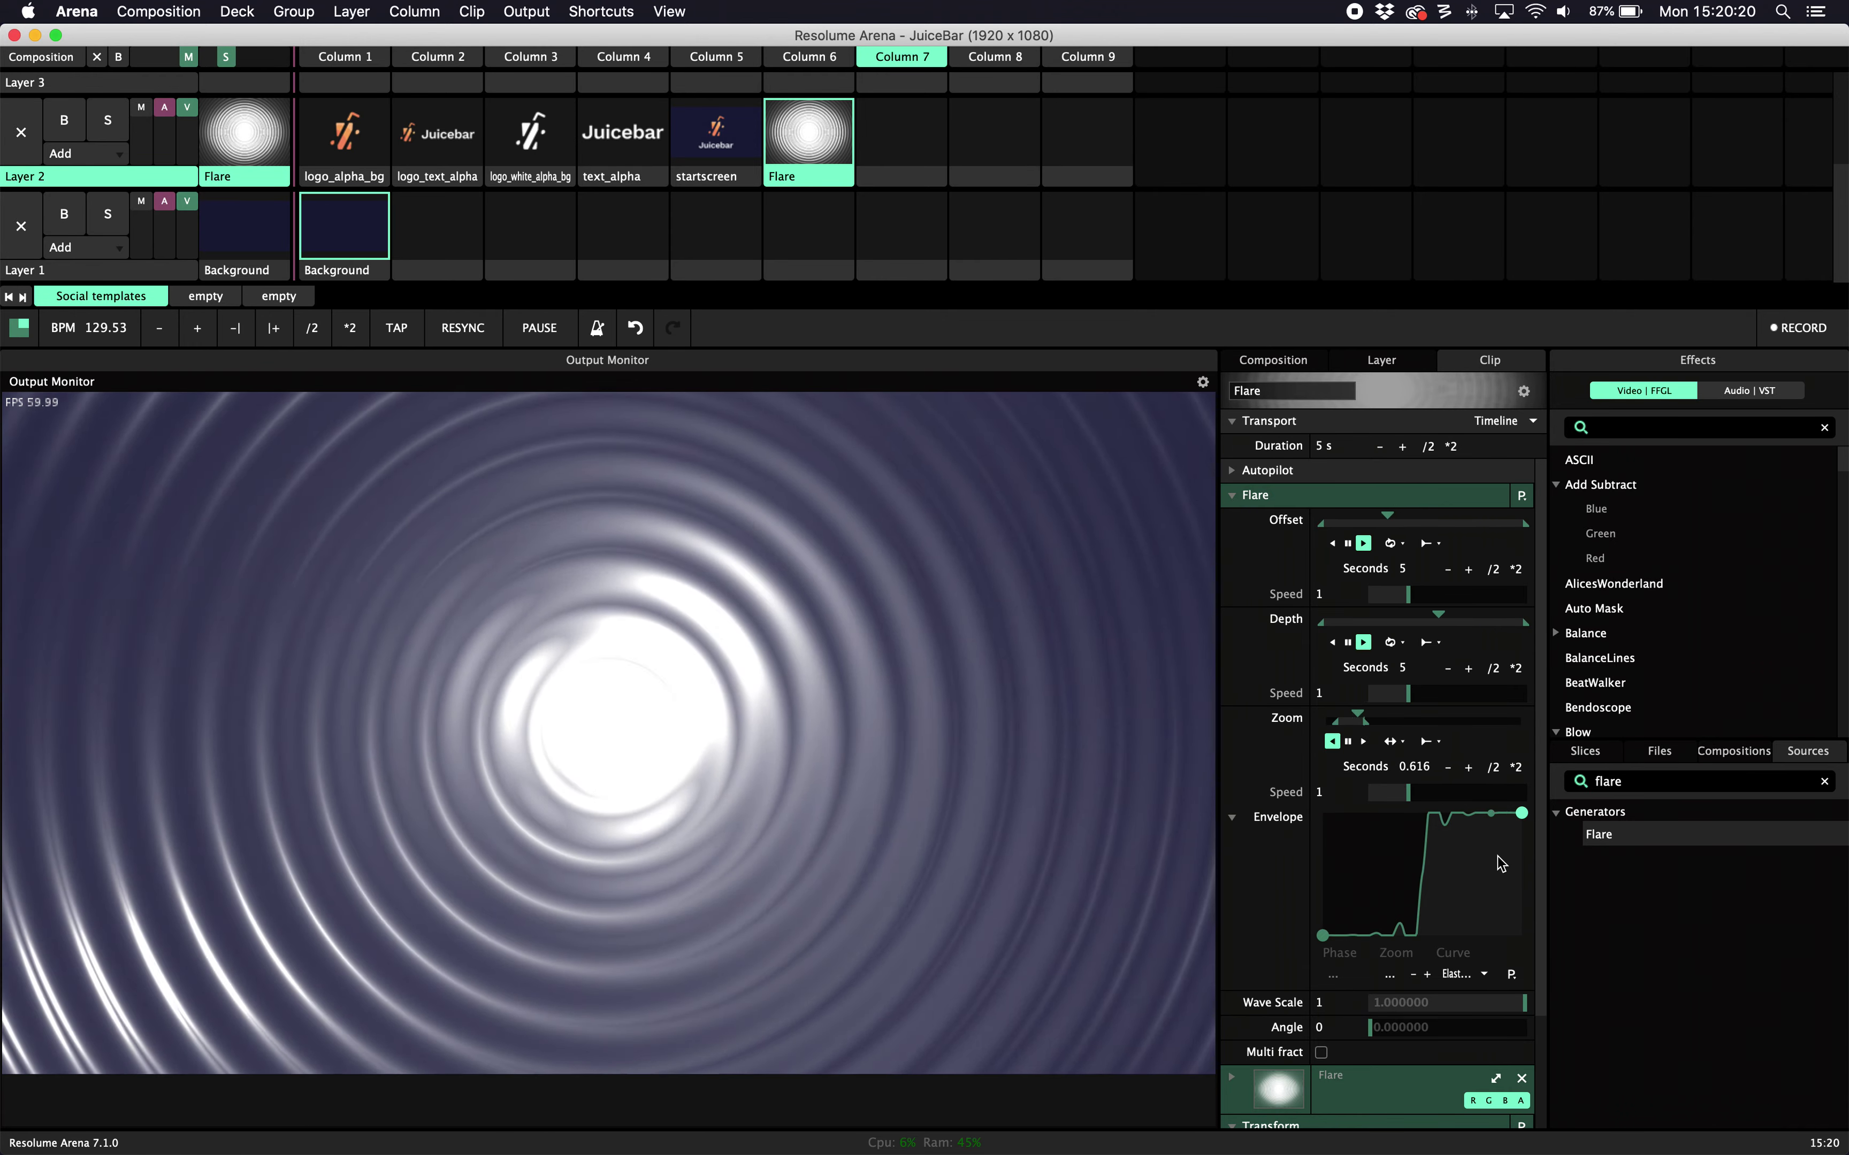
Try the Flare with Wave Scale 0 and the Zoom range widened to a 1-second duration, and return Wave Scale to 1
scroll(1498, 856, down, 3)
drag(1385, 894, 1324, 902)
double_click(1505, 896)
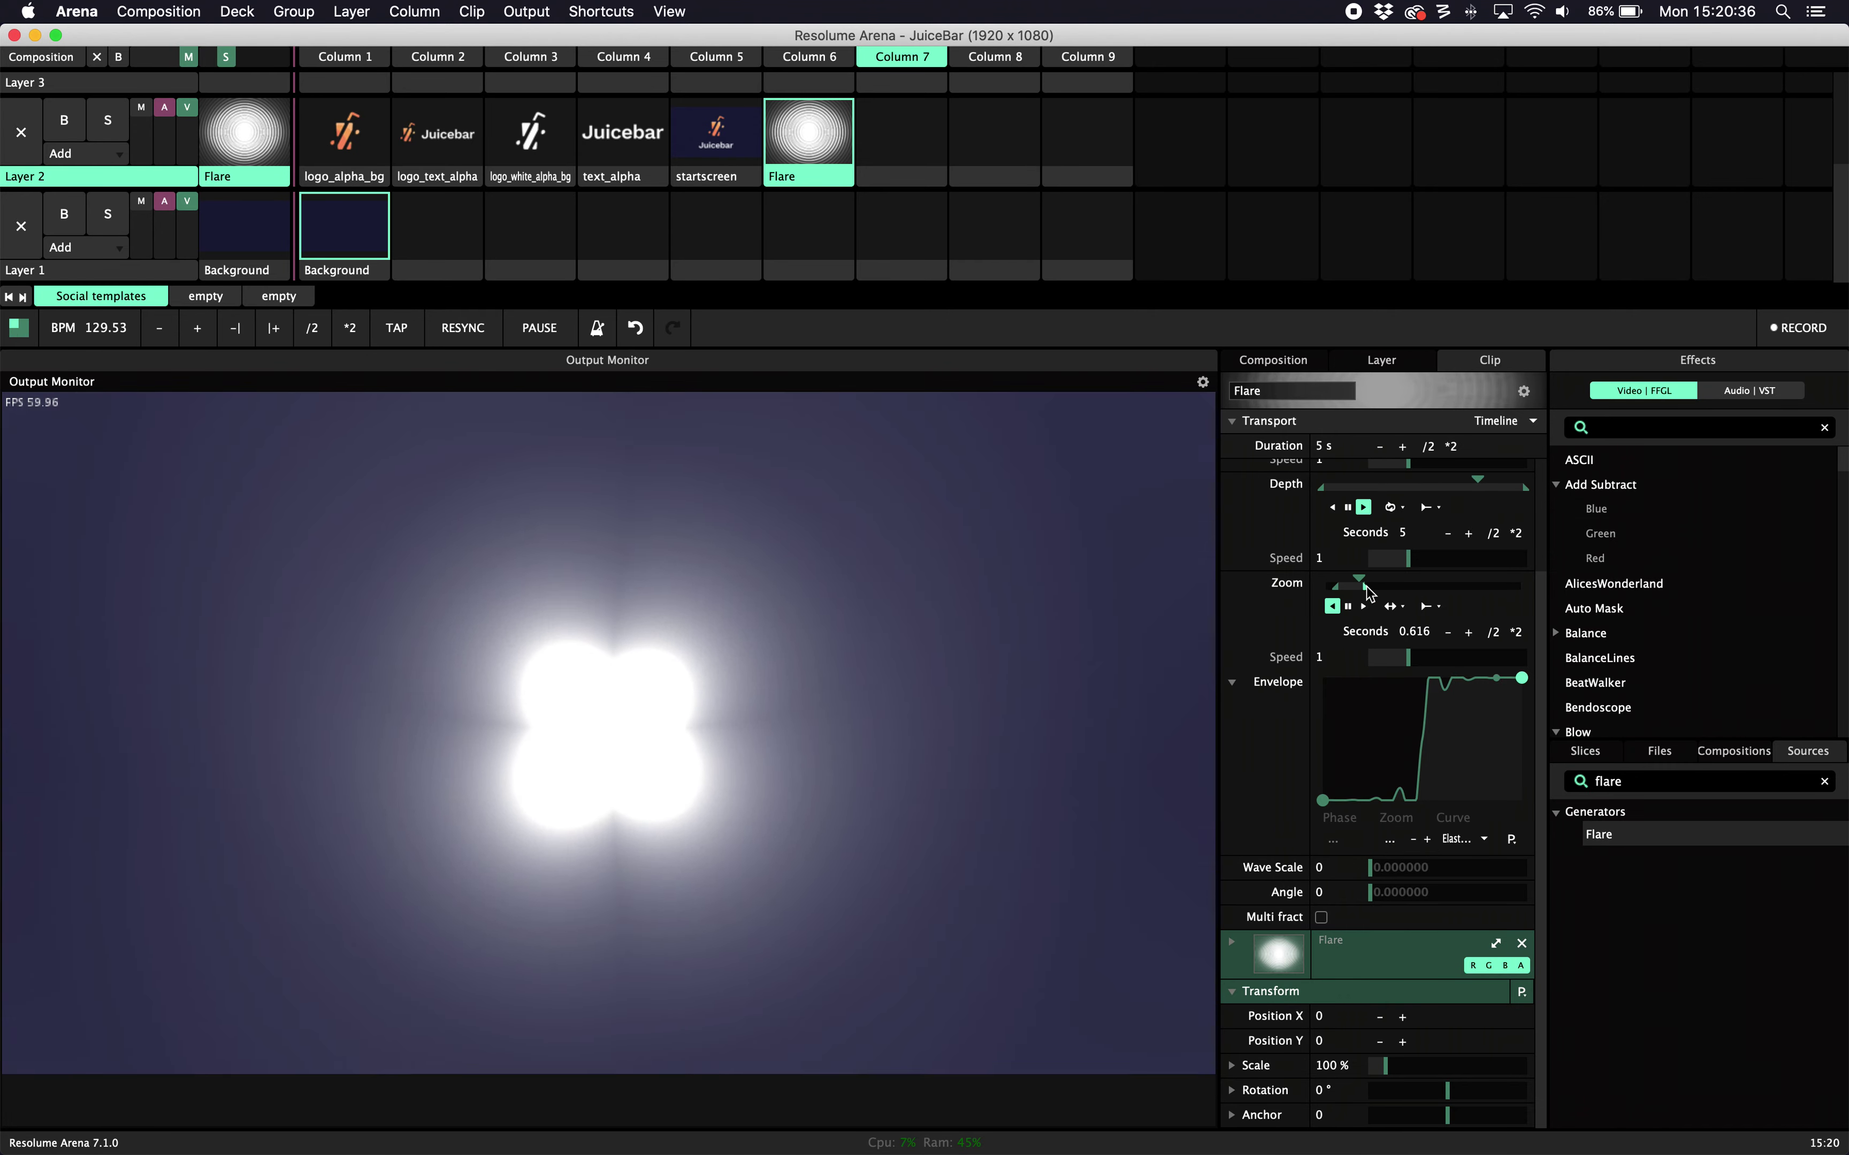
drag(1365, 585, 1418, 587)
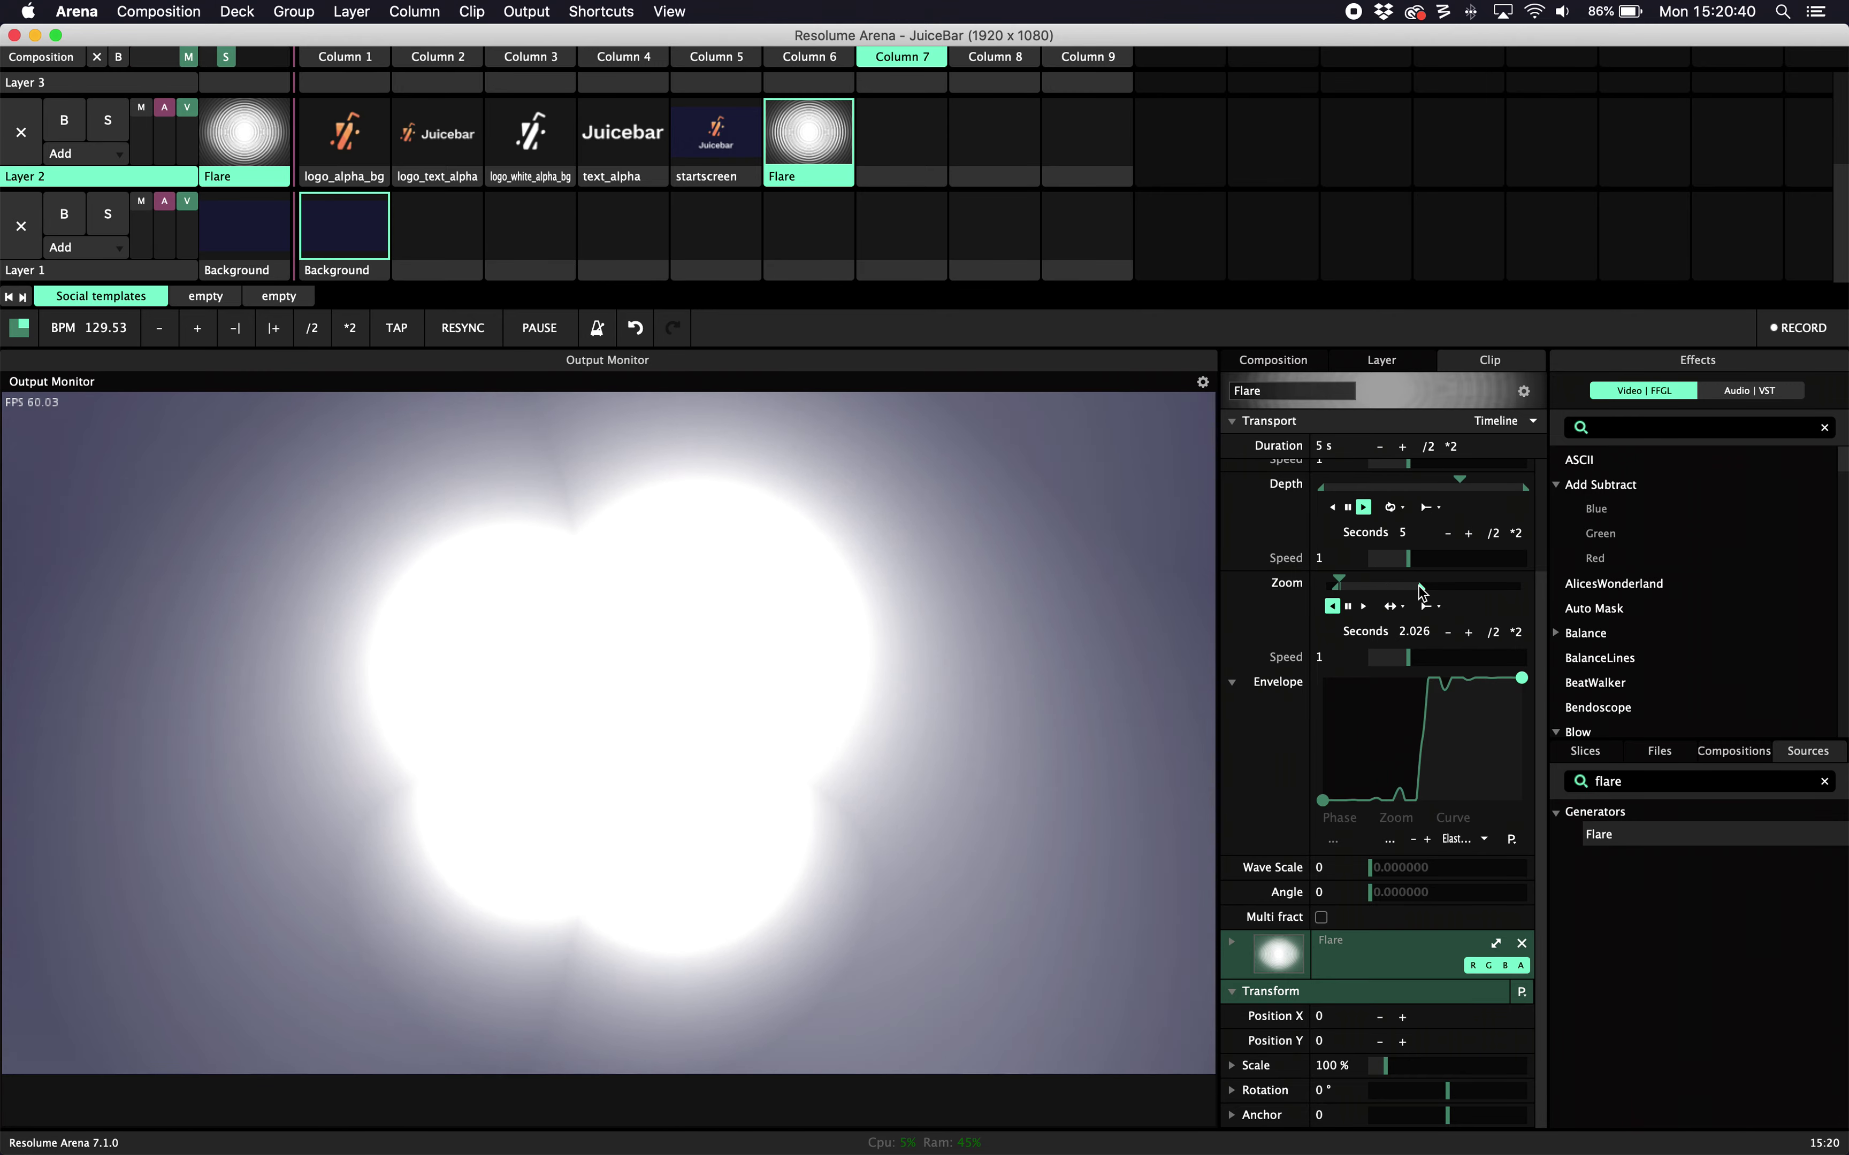
drag(1421, 589, 1380, 592)
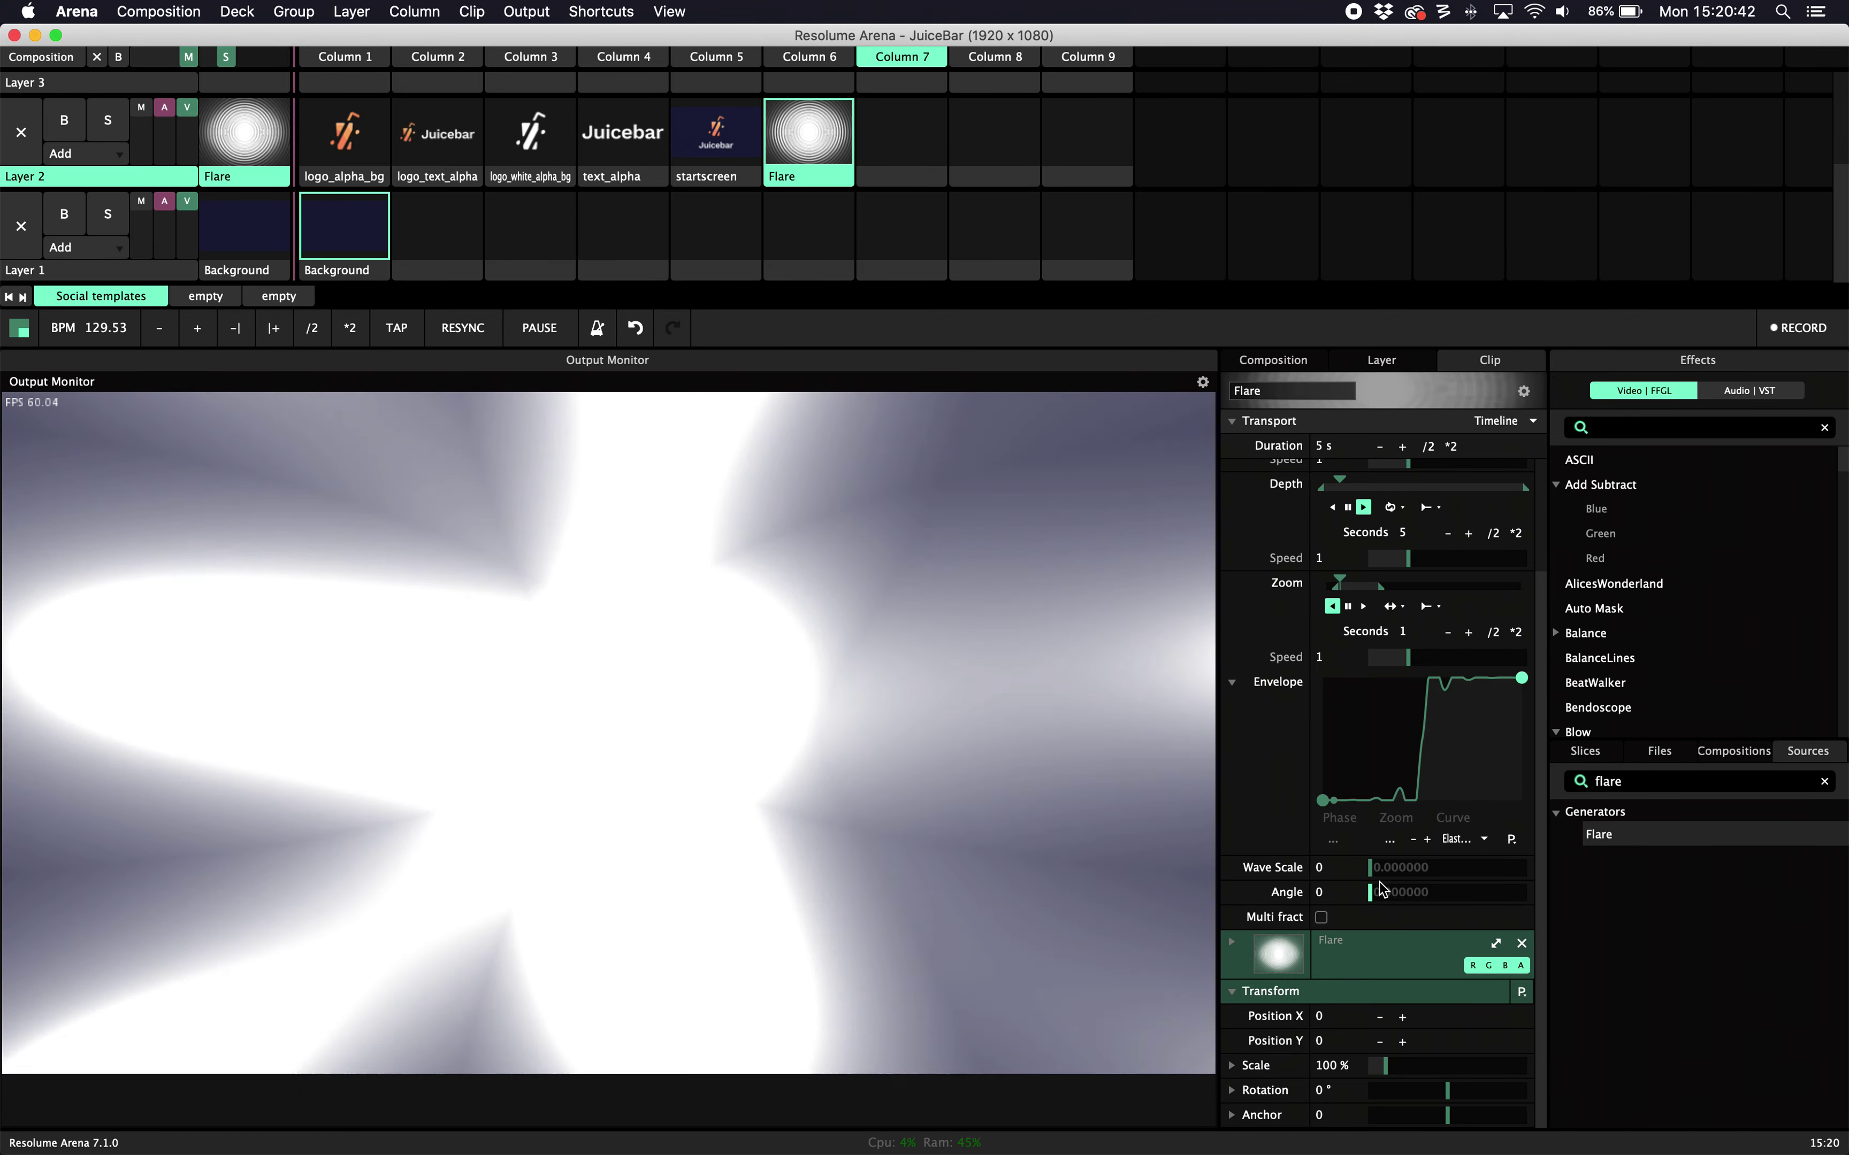
drag(1371, 892, 1665, 883)
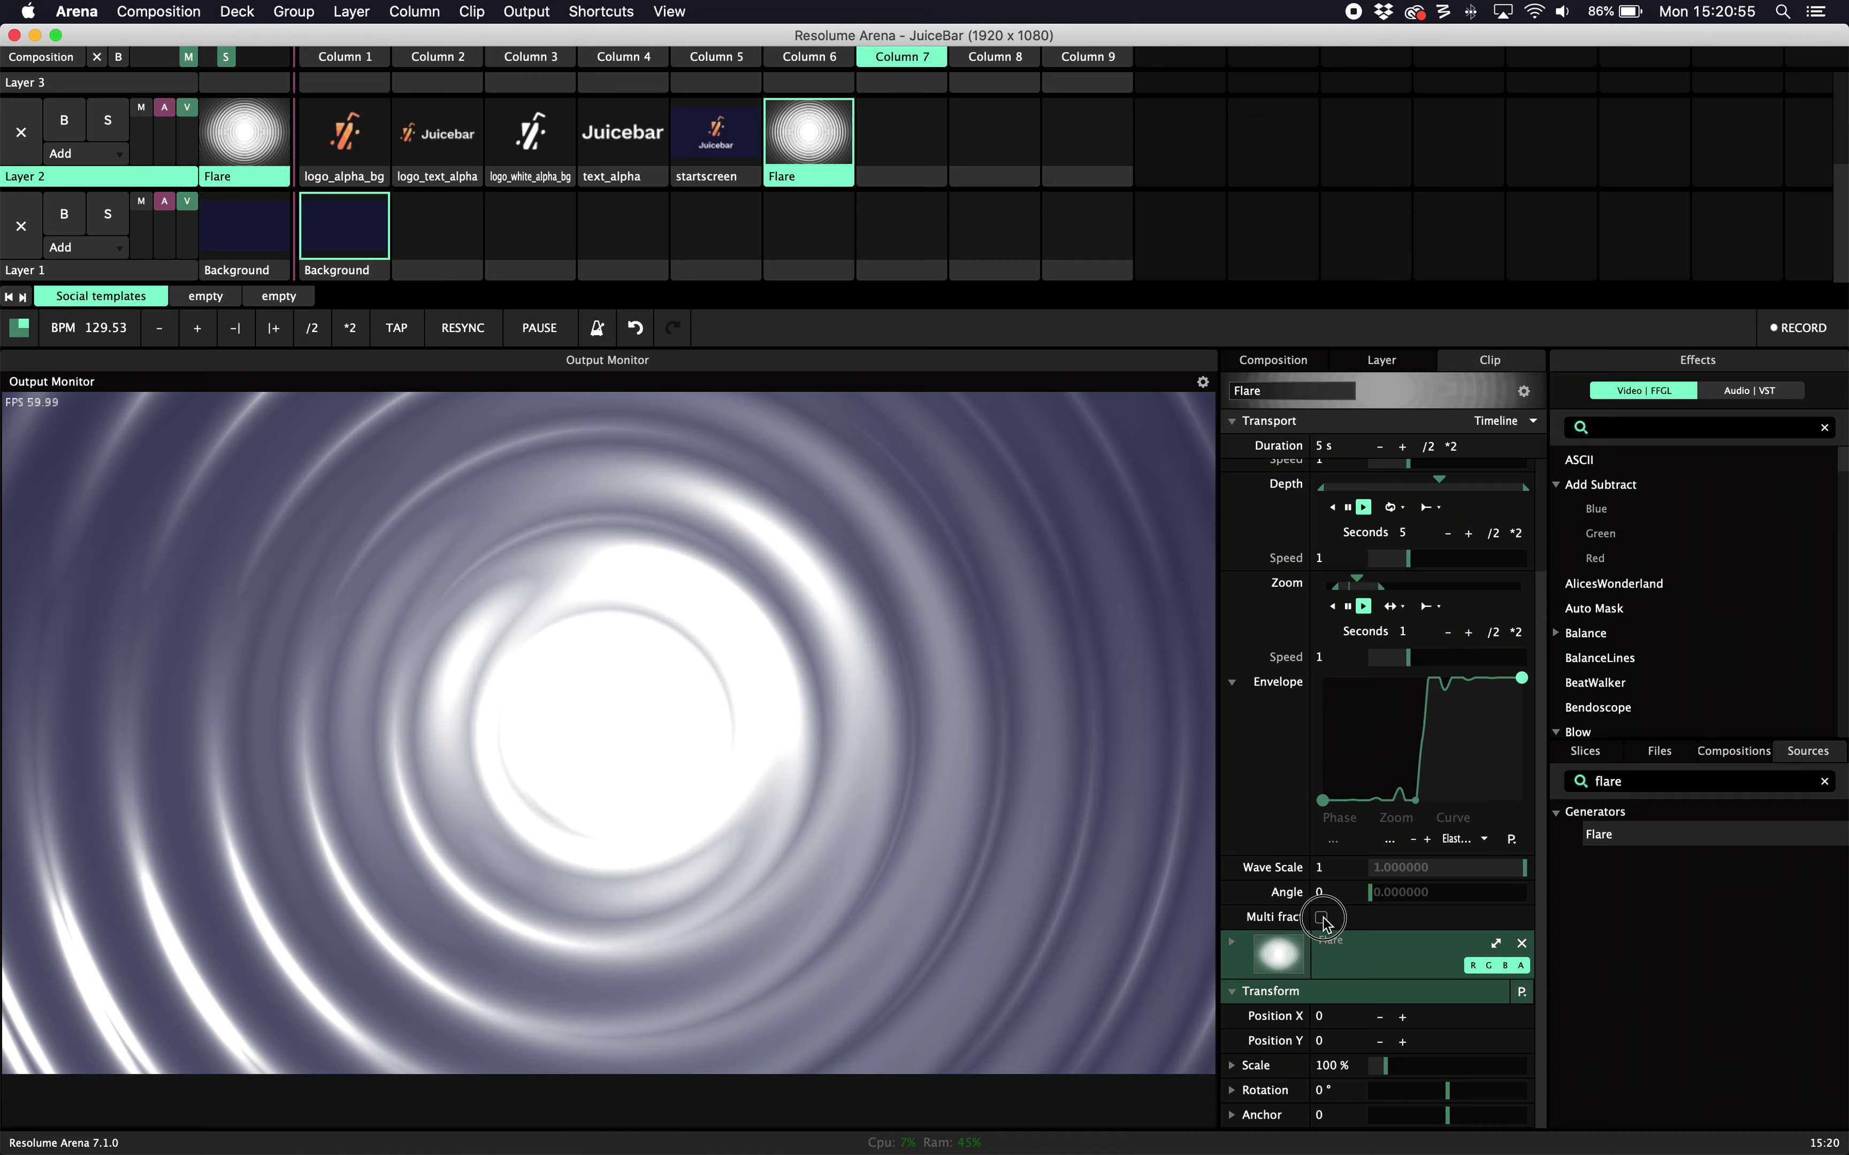
Enable Multi fract on the Flare and widen the Zoom animation's range to a duration of 3.538 seconds
click(1321, 917)
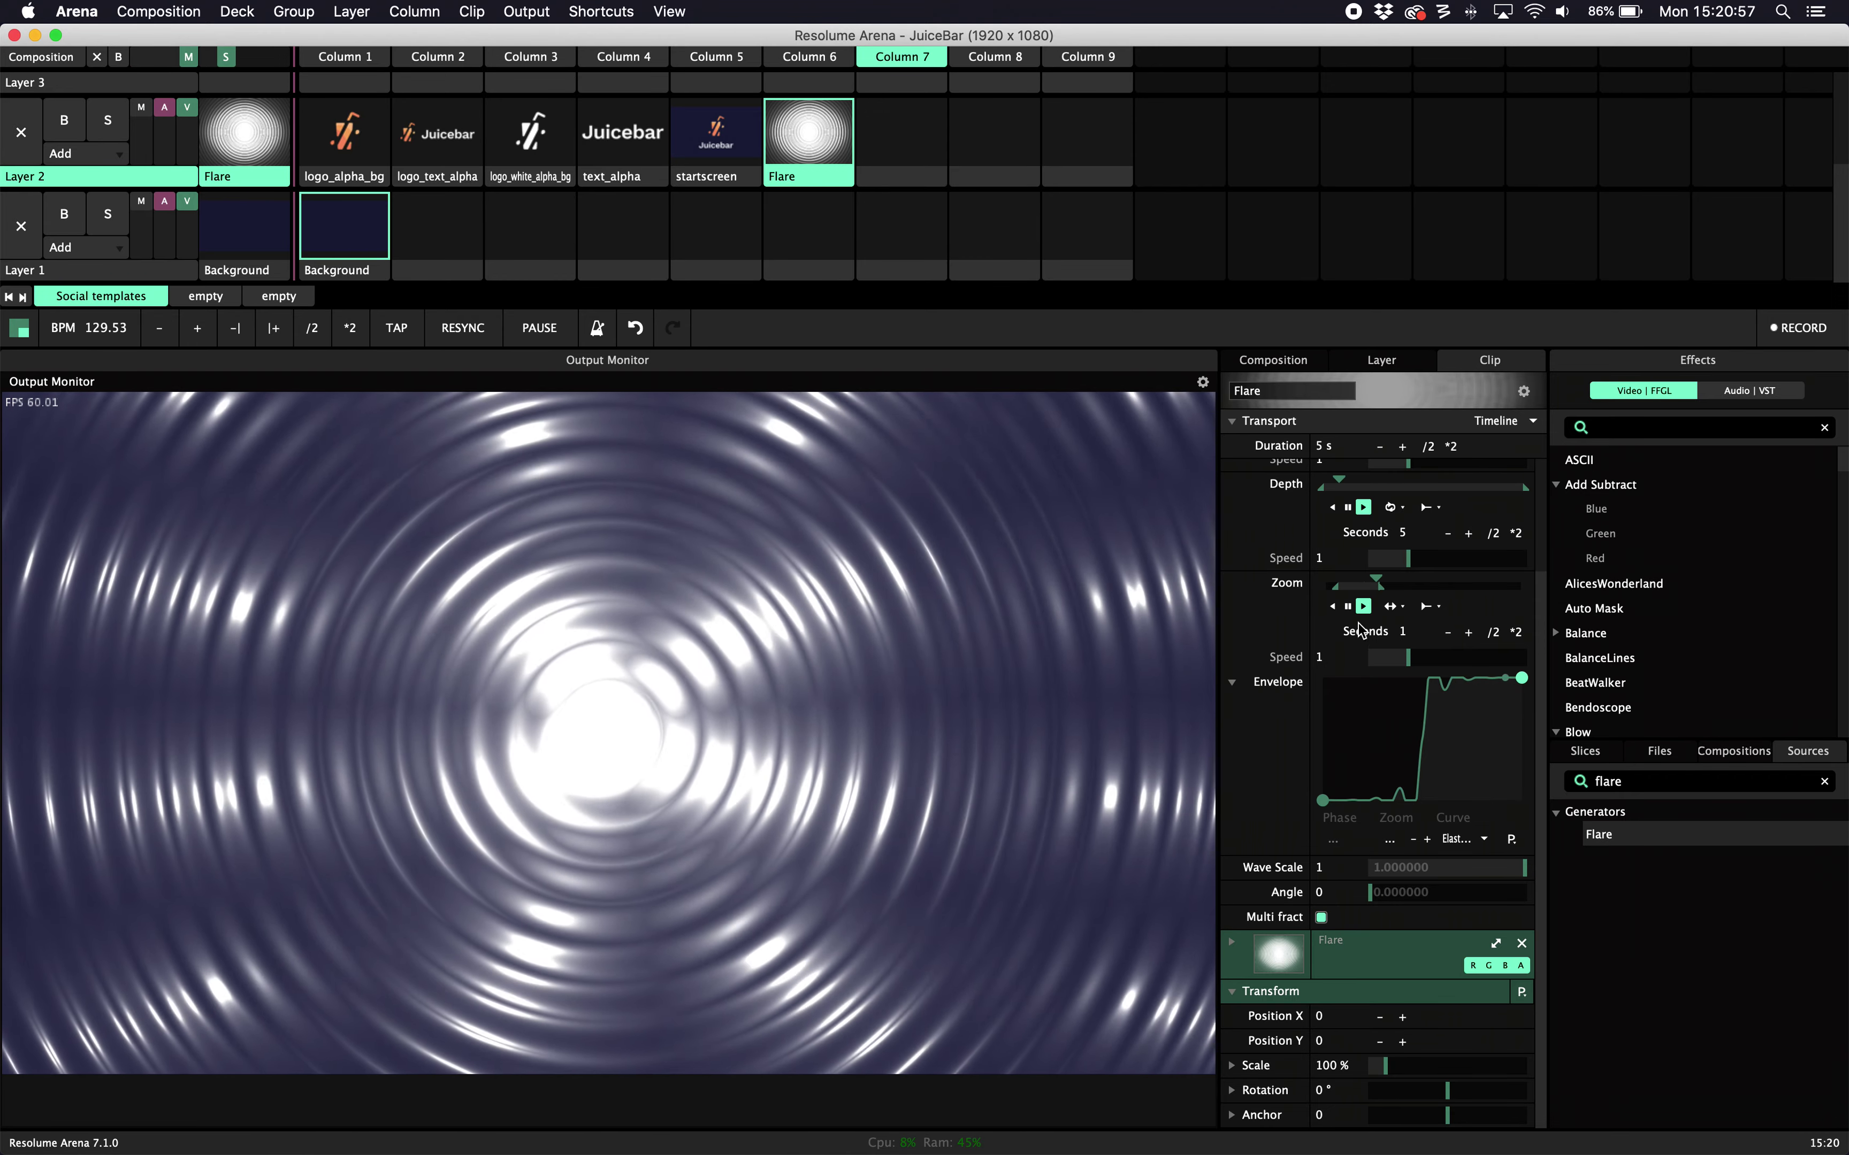
mouse_move(1381, 586)
mouse_down()
mouse_move(1480, 585)
mouse_move(1410, 598)
mouse_up()
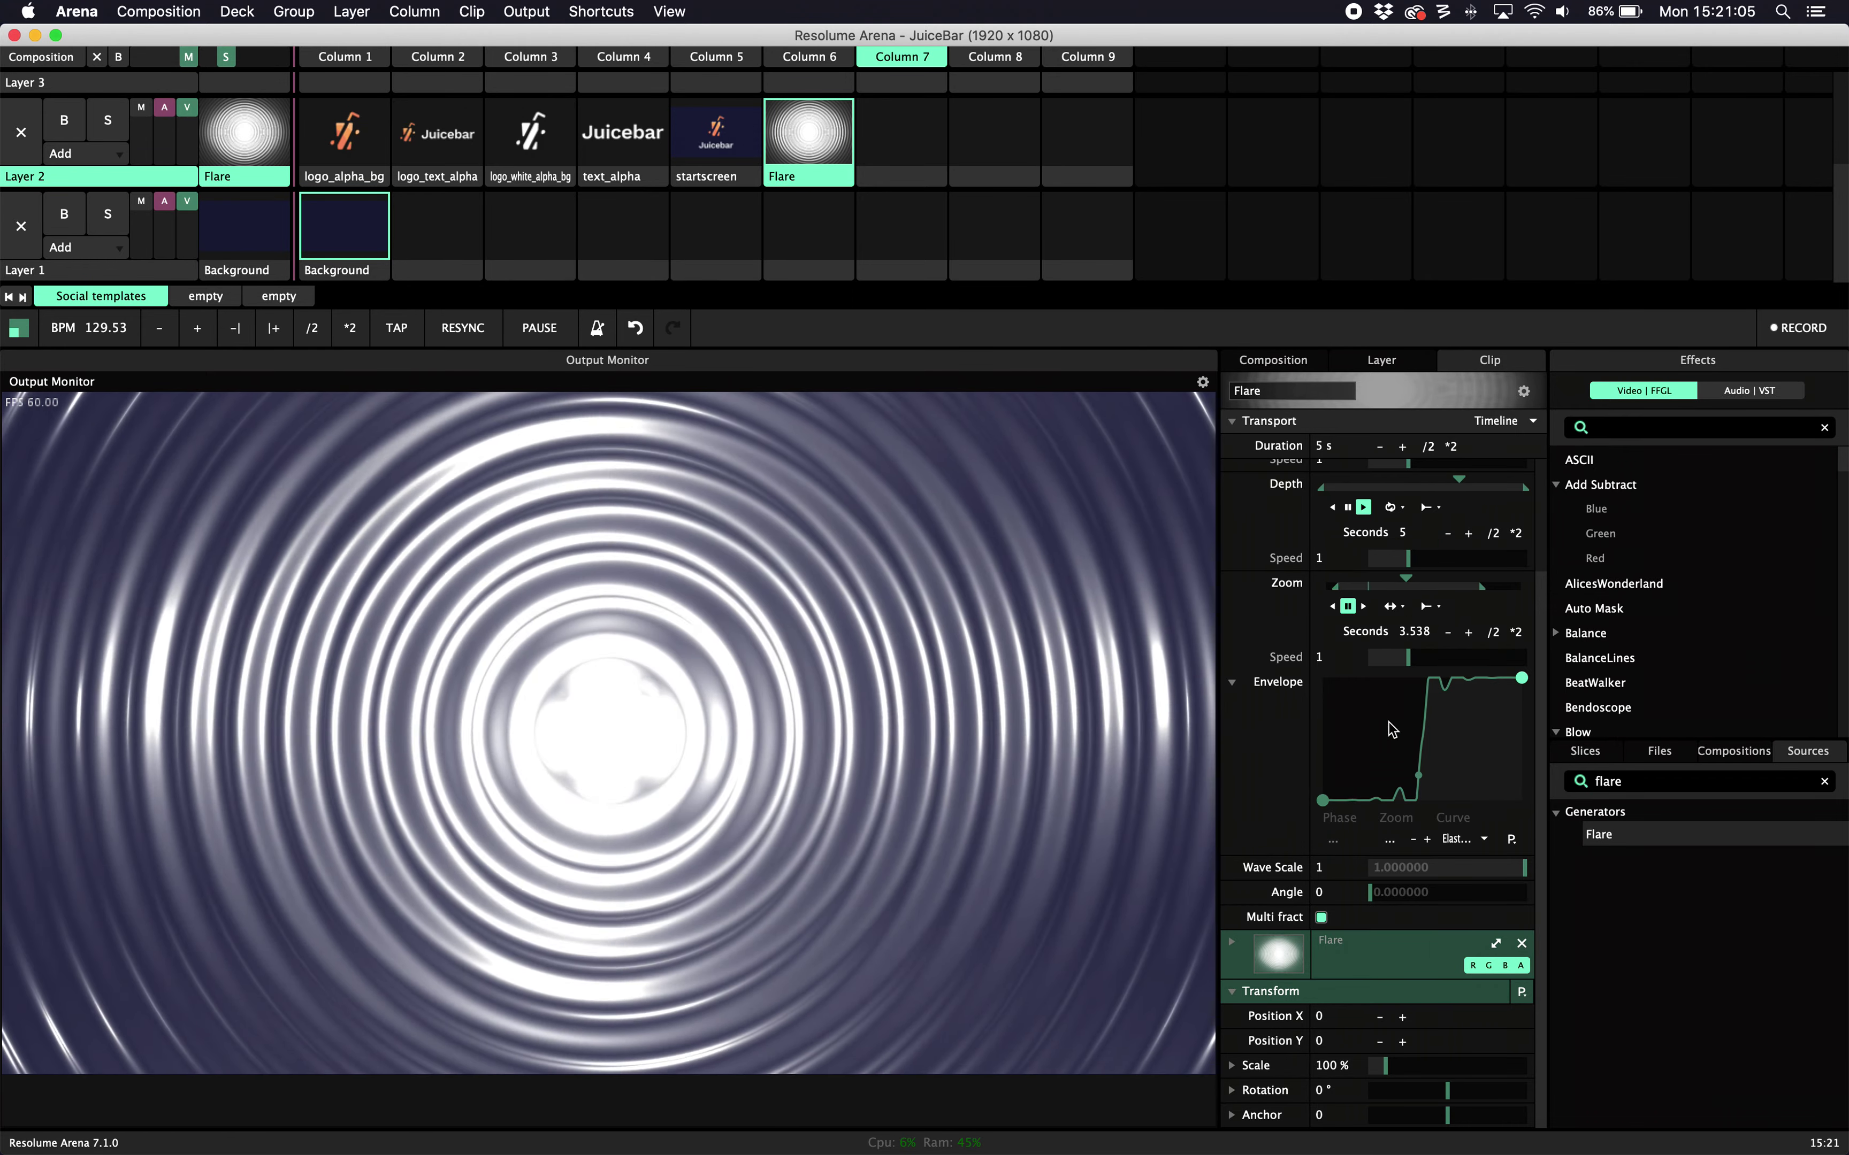
Set the Flare's Angle to 0.21
drag(1473, 887, 1534, 880)
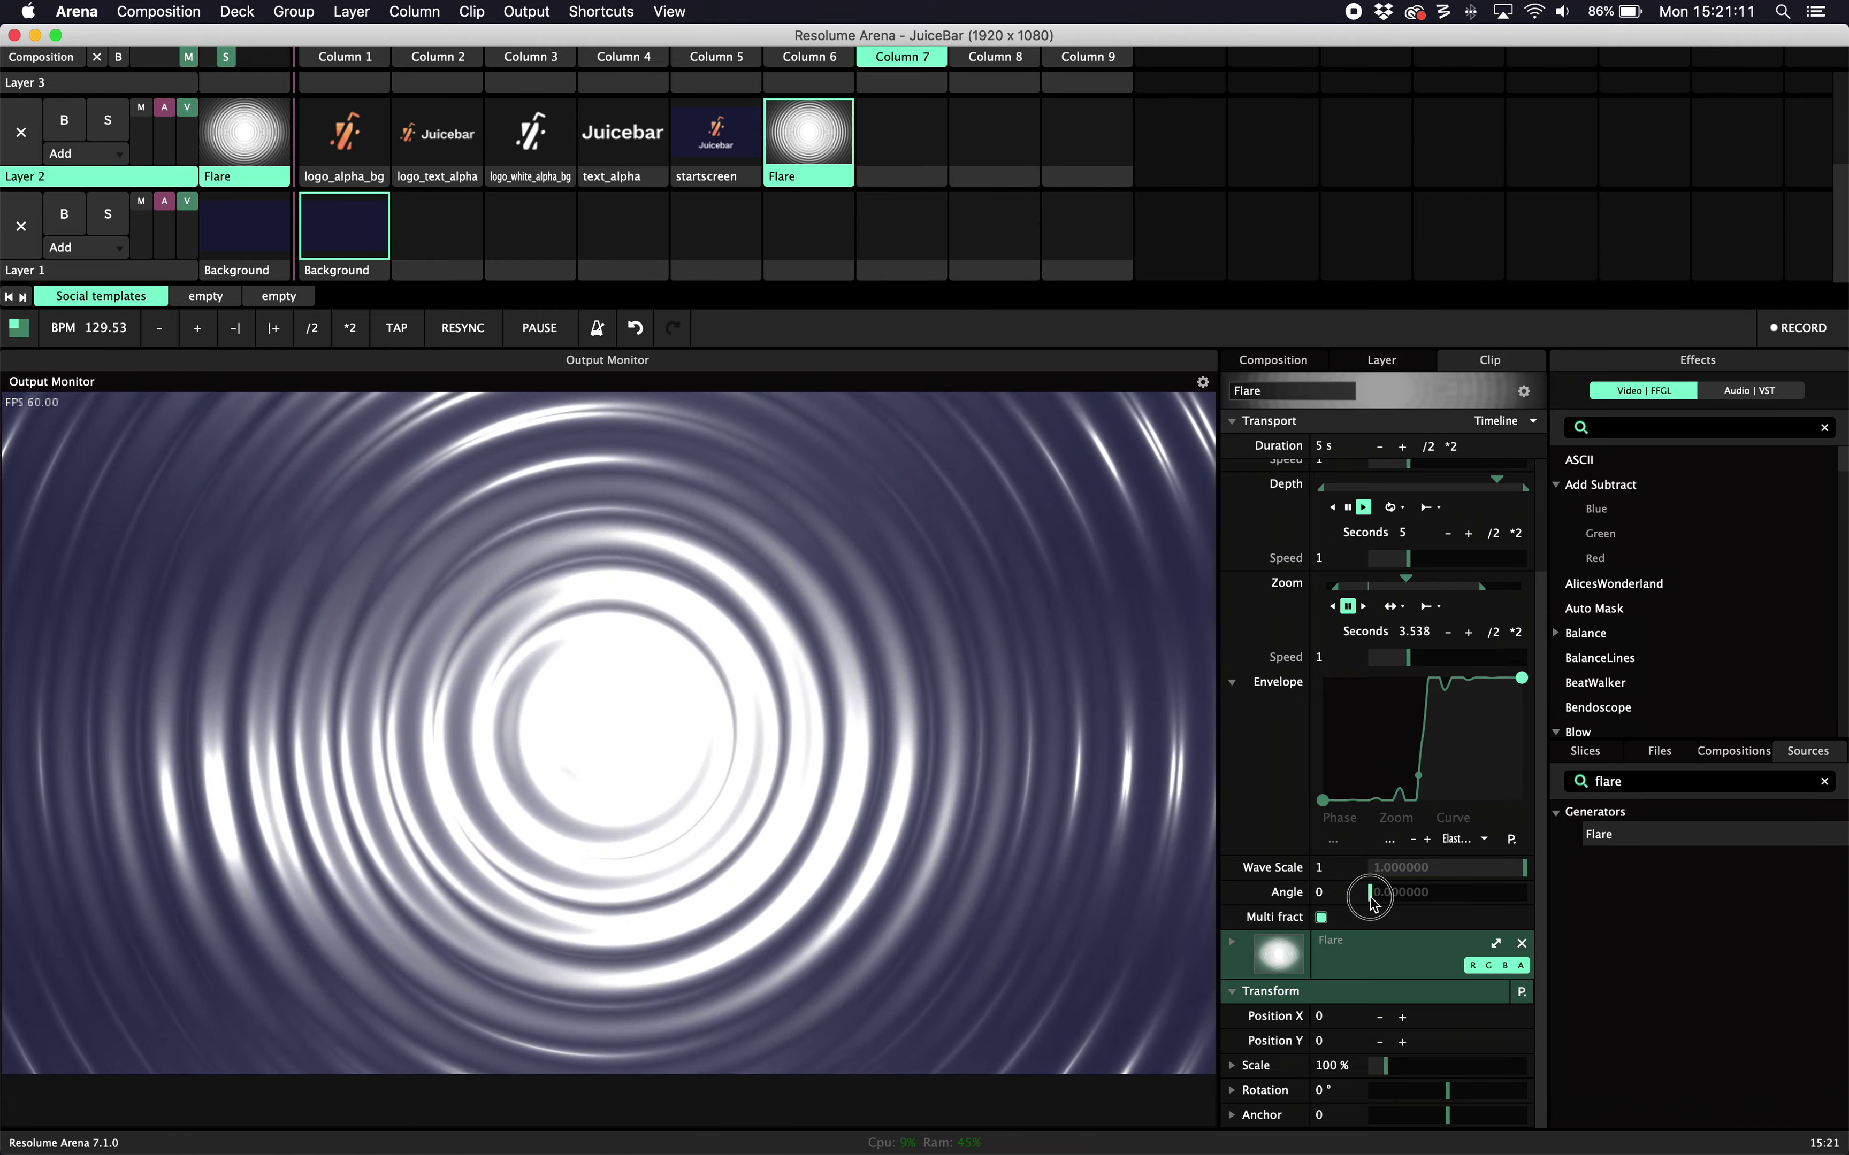
drag(1371, 892, 1404, 902)
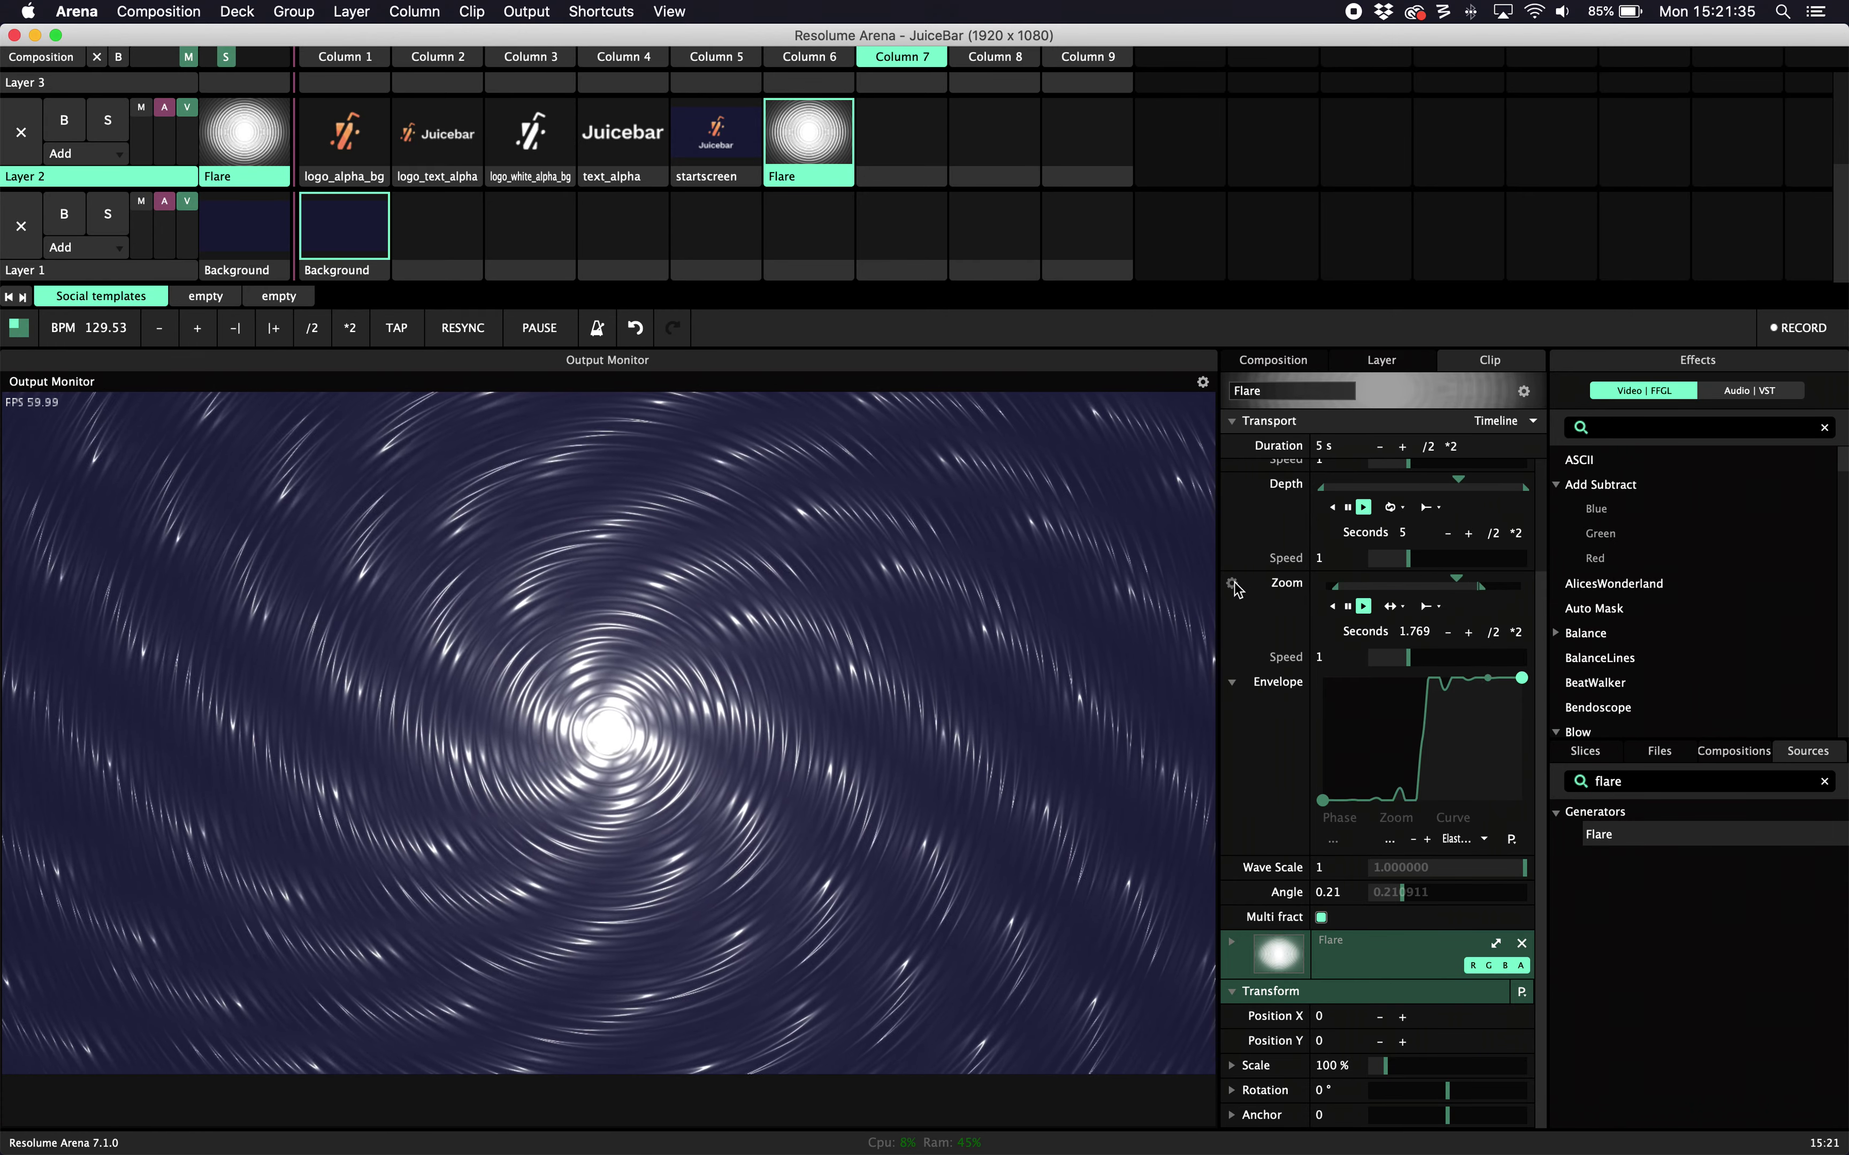
Switch the Flare's Zoom animation to BPM Sync and apply an envelope preset with four repeated falling curves
click(1134, 676)
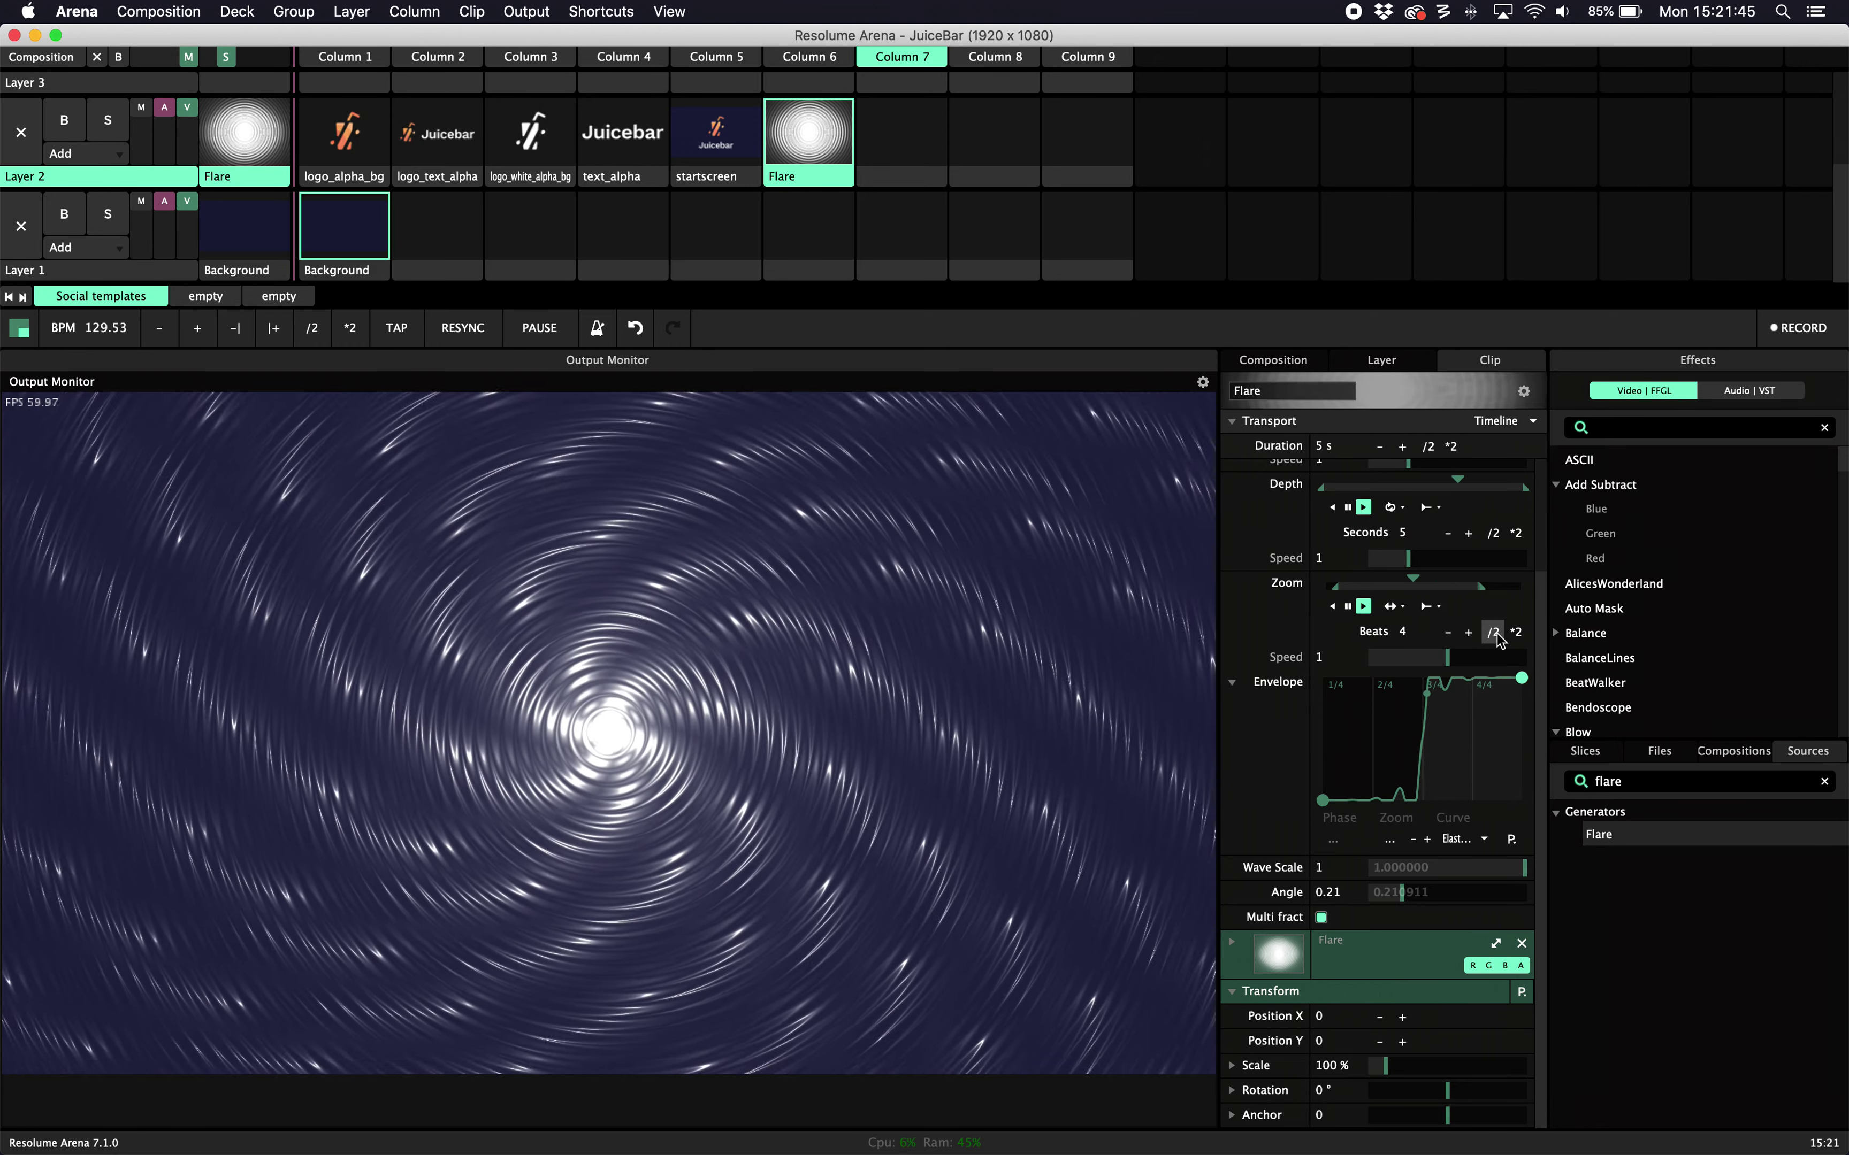
click(1517, 849)
click(1463, 334)
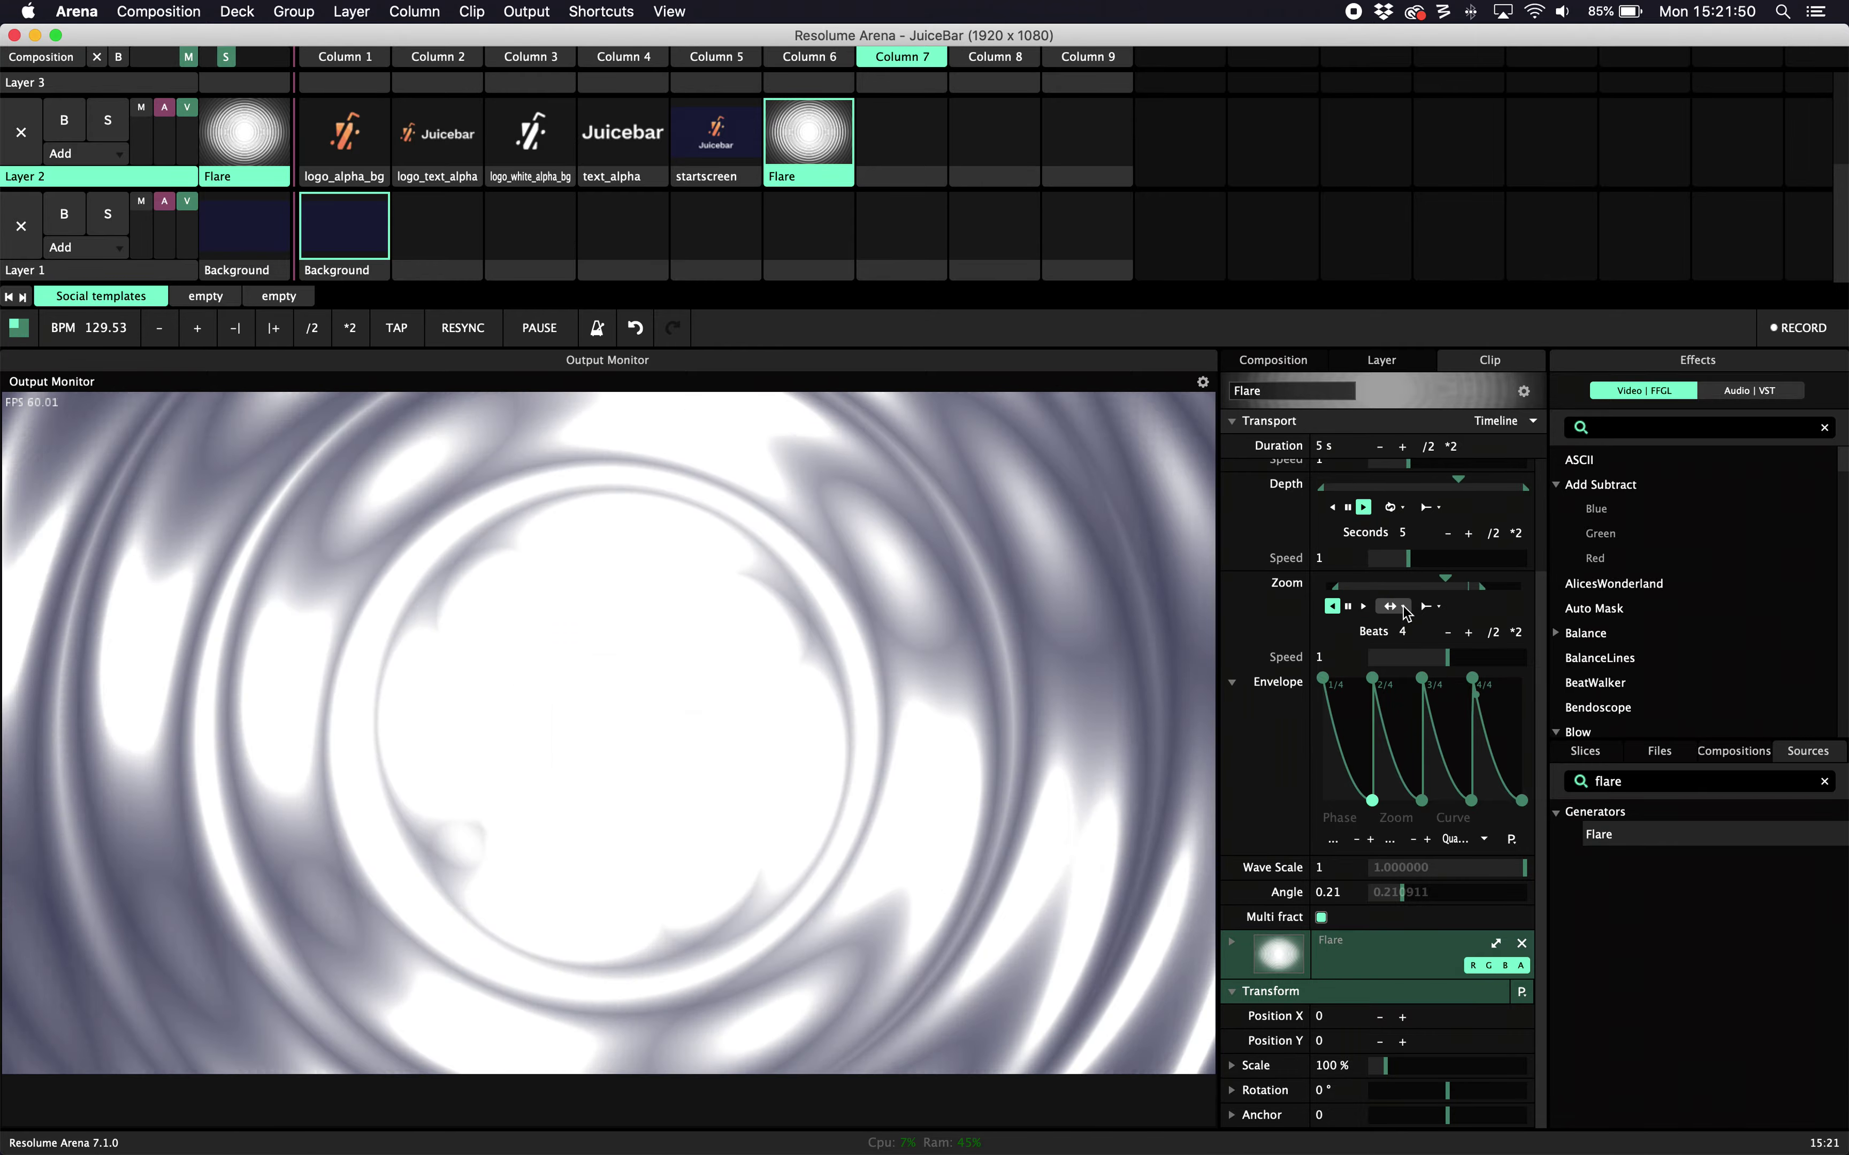
Set the Zoom animation's playback mode to Loop and its duration to 16 beats
click(1402, 608)
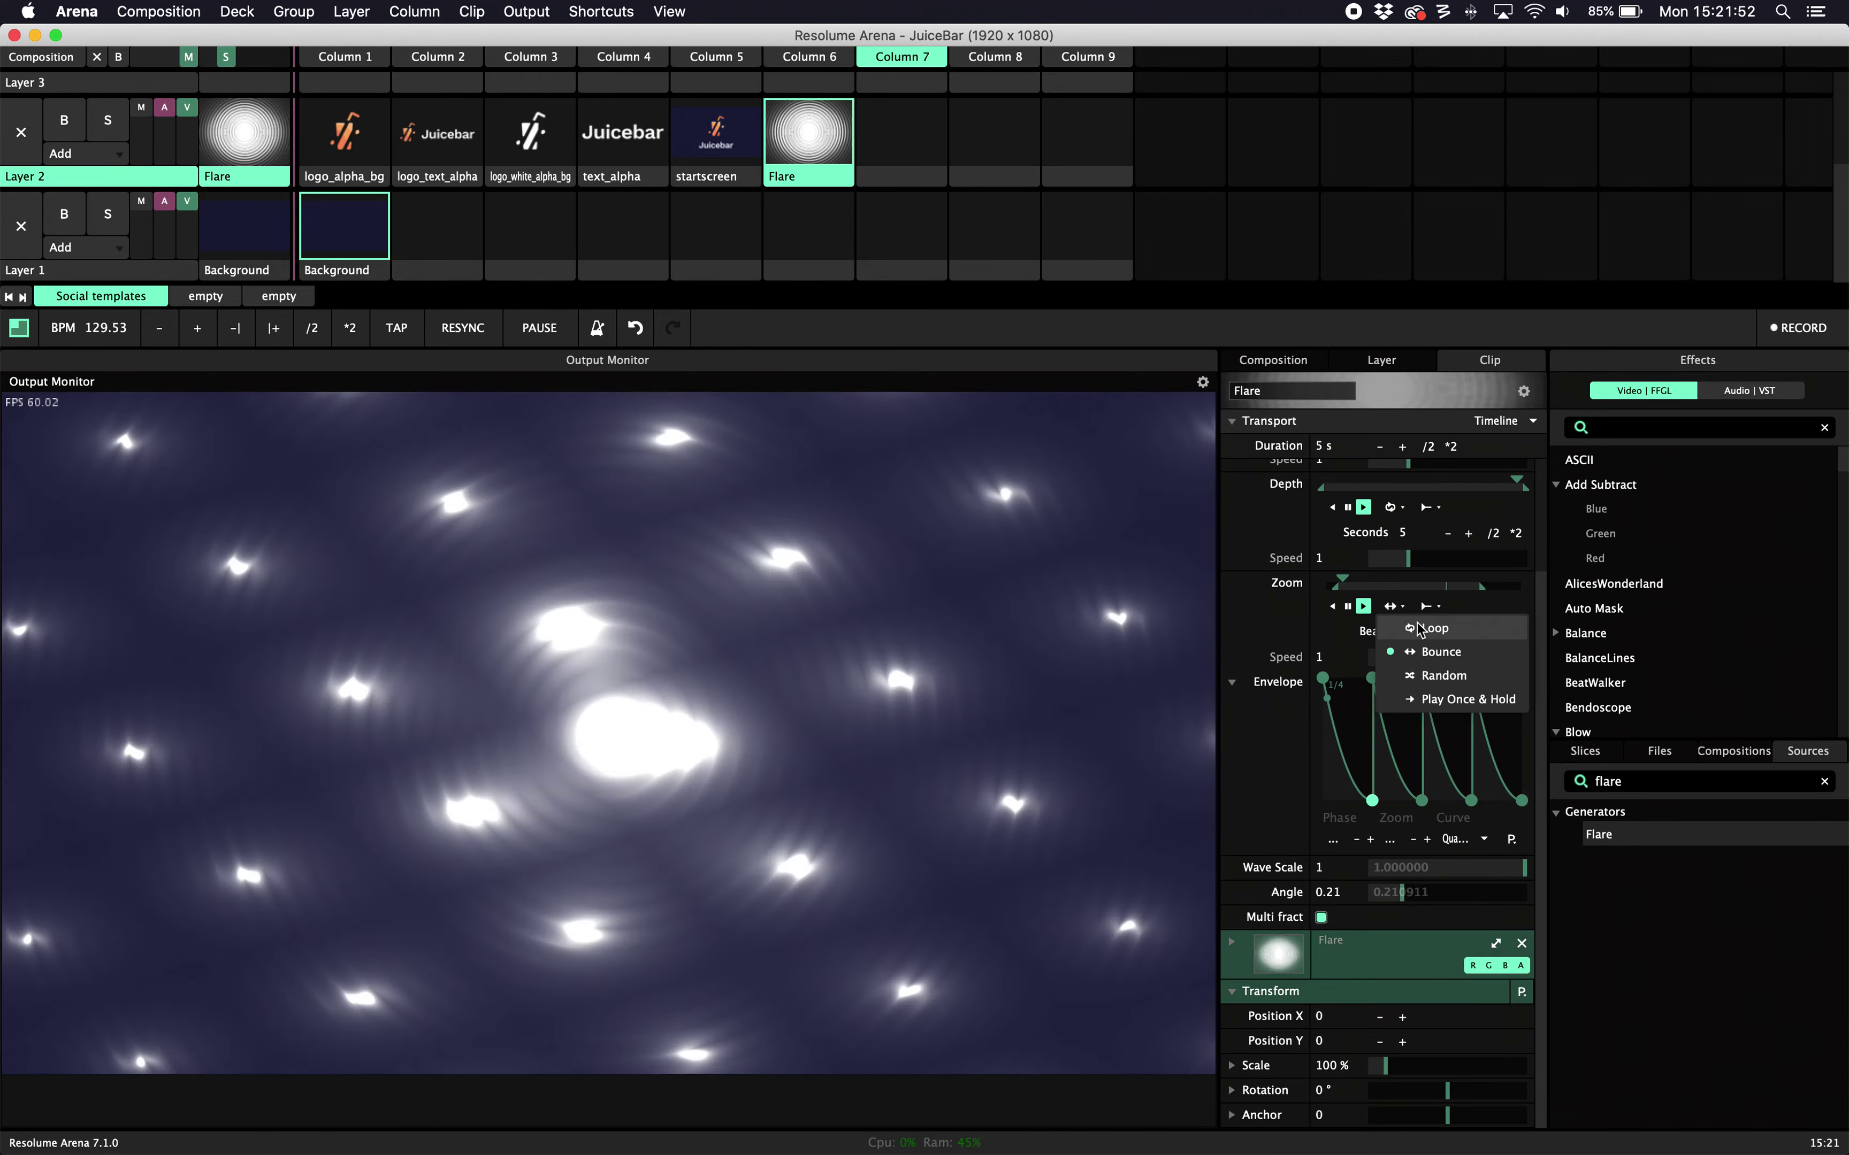
click(1421, 629)
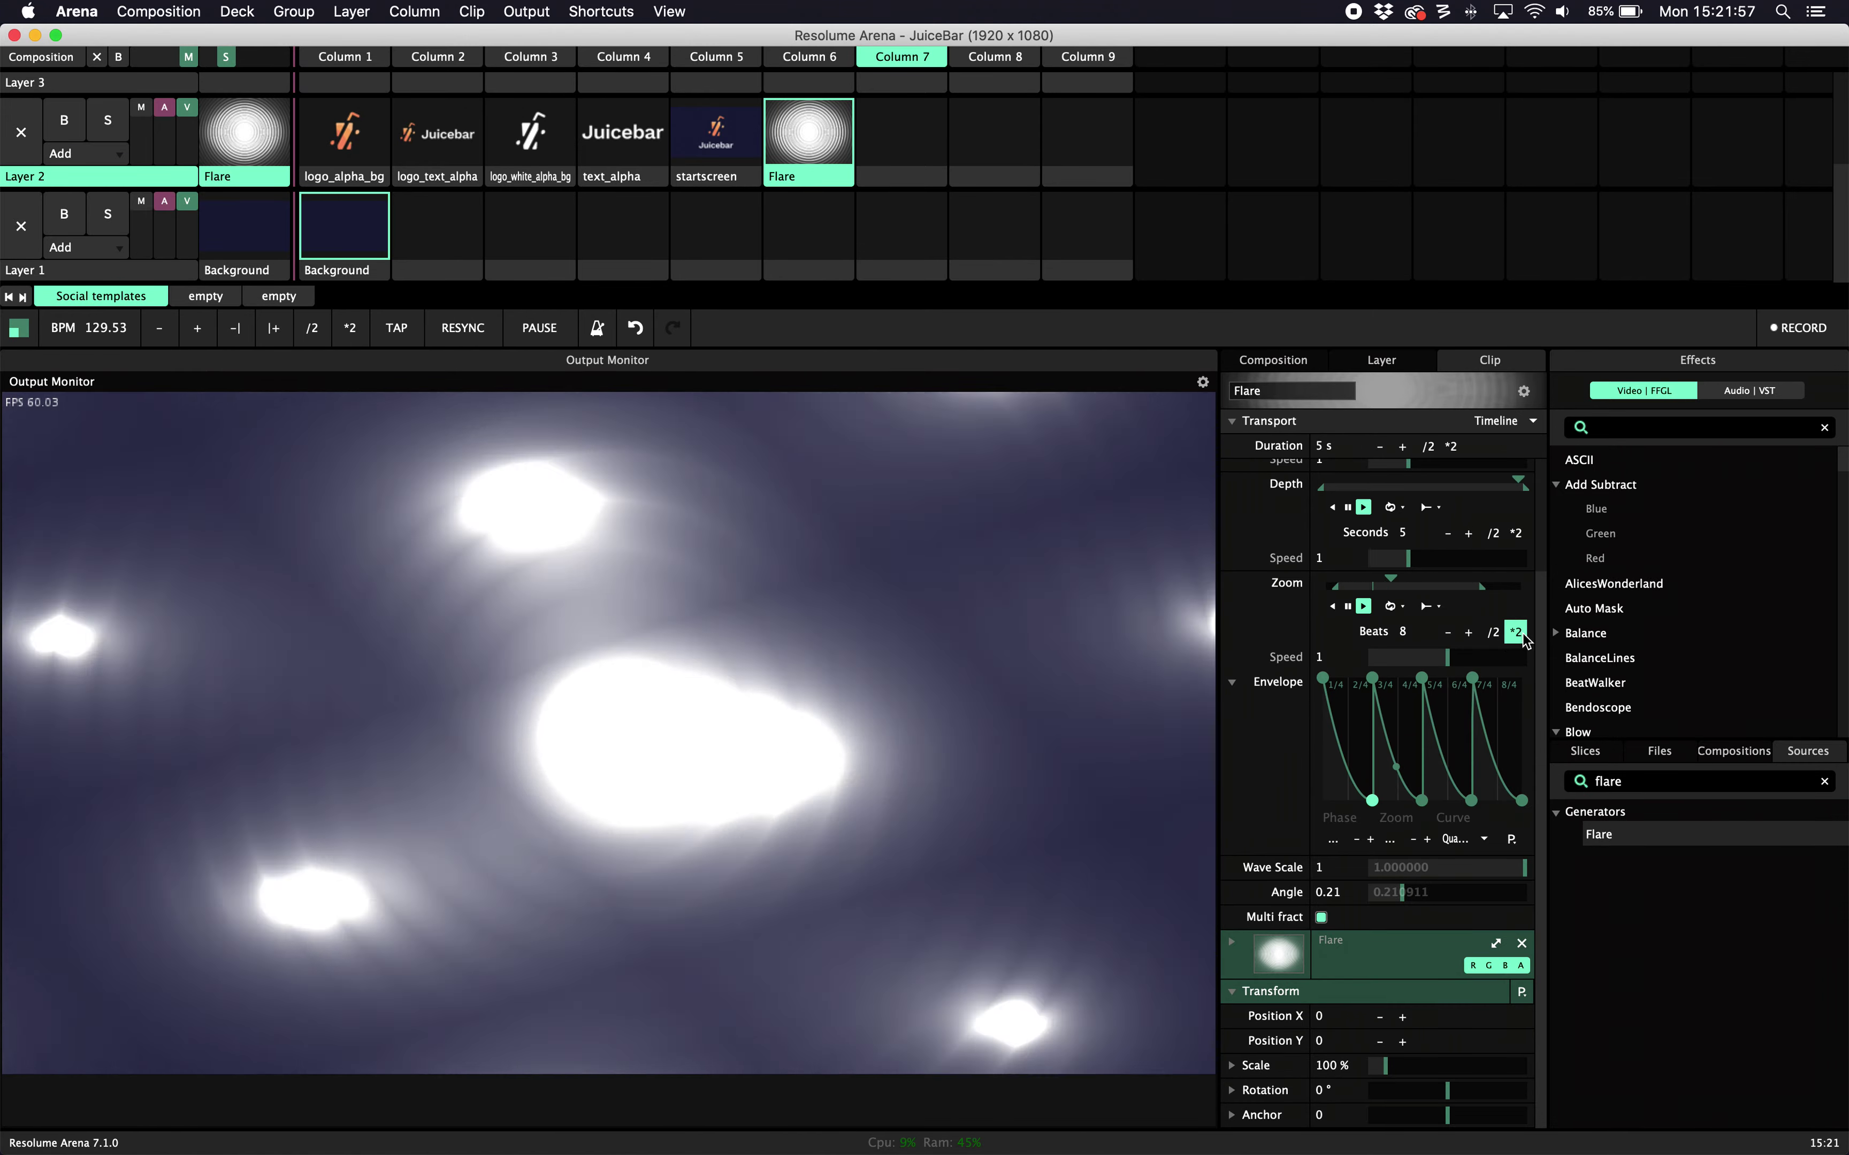
click(1516, 632)
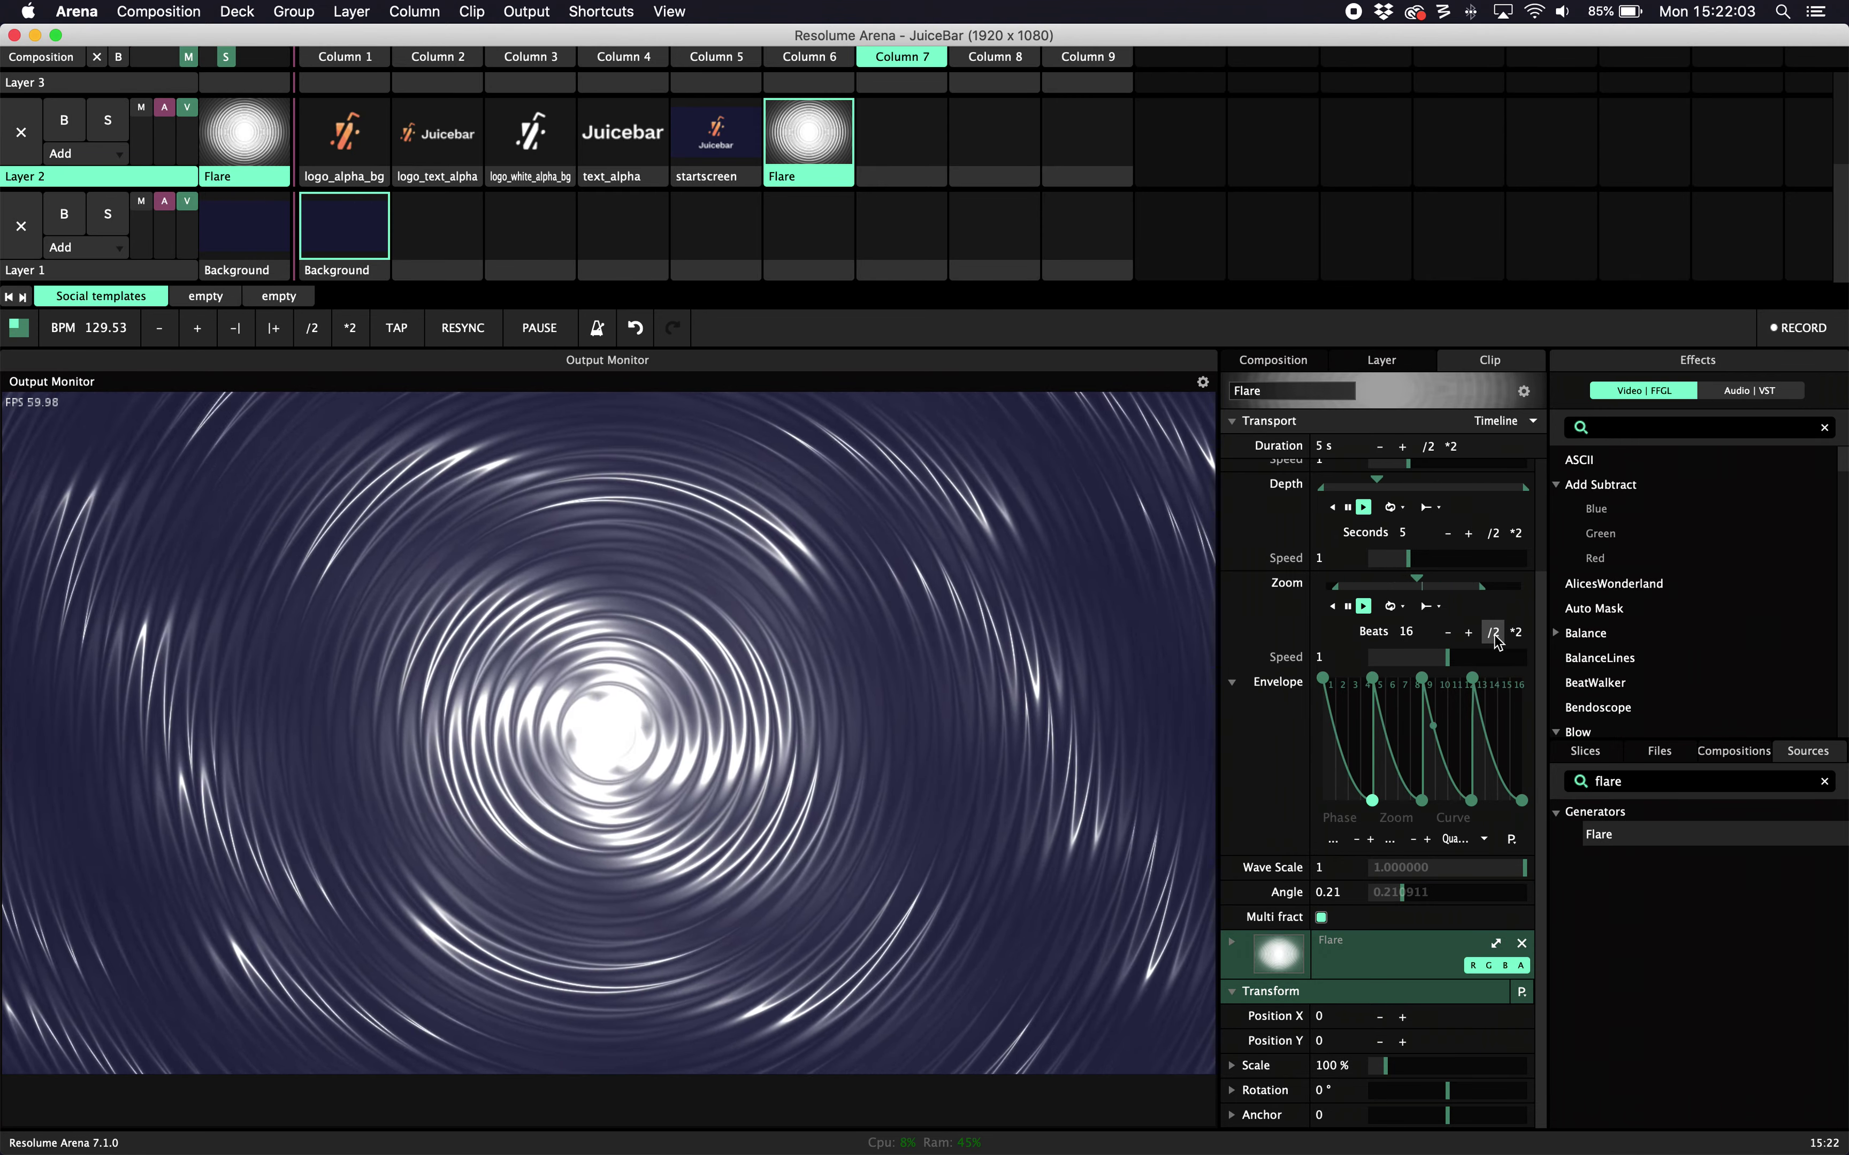
scroll(1498, 642, up, 3)
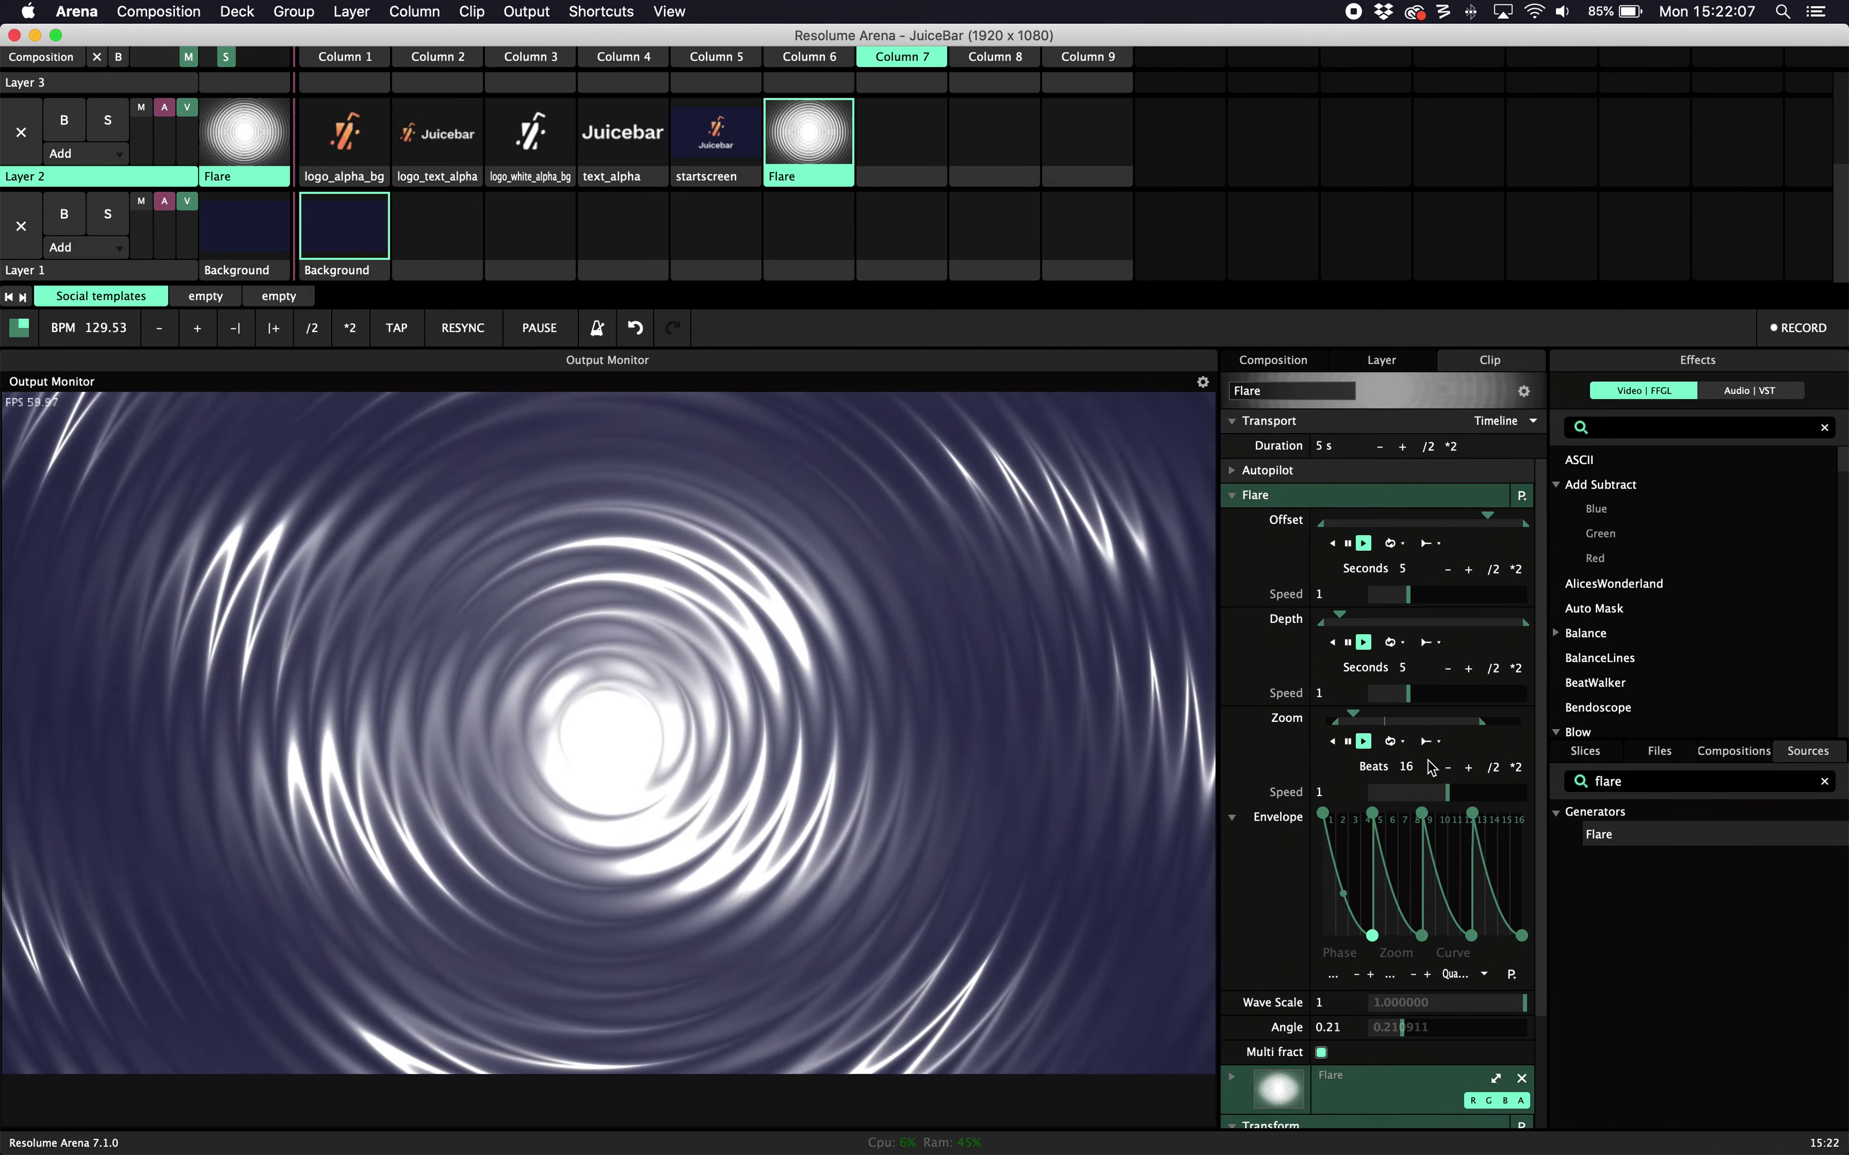
Set the Flare's Angle to 0.72, and try Wave Scale at 0 before restoring it to 1
scroll(1421, 867, down, 3)
drag(1409, 891, 1364, 902)
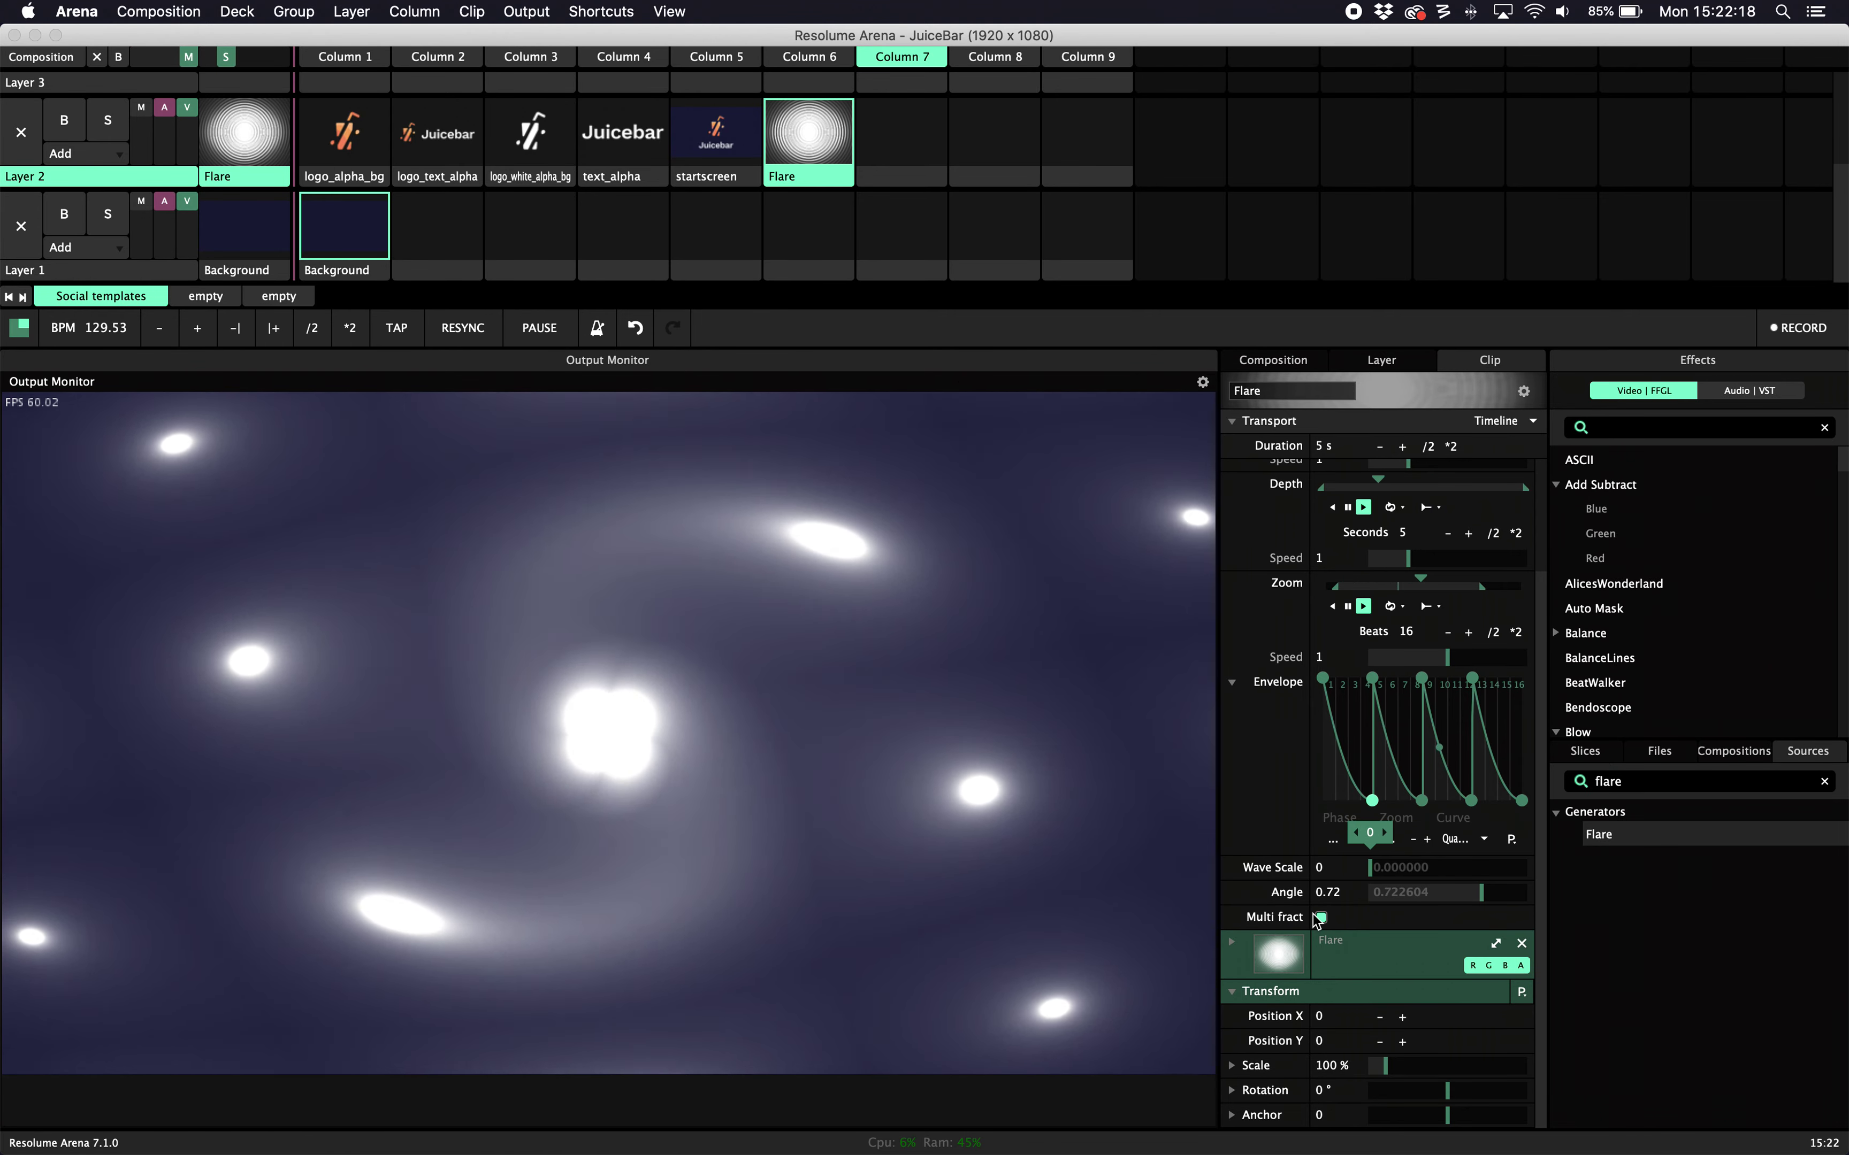
click(1319, 917)
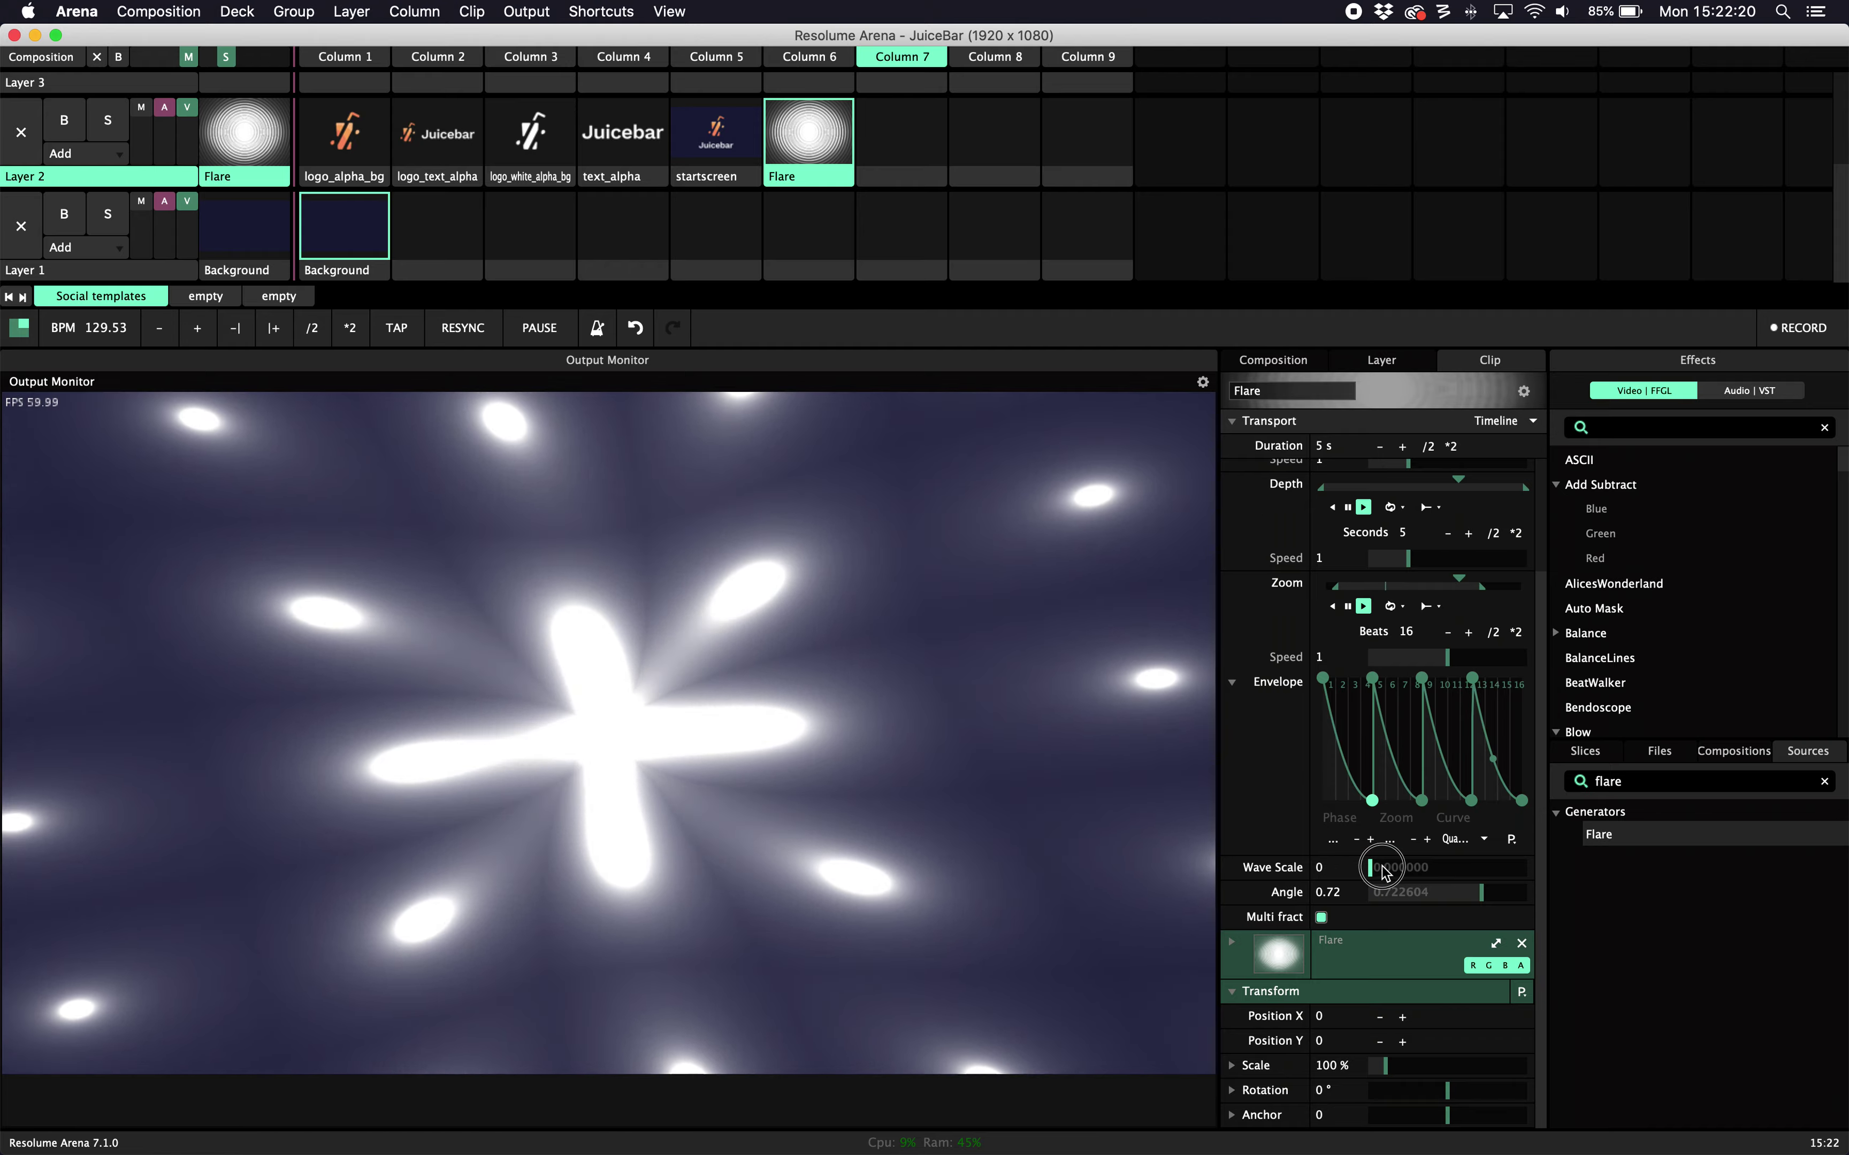
drag(1382, 872, 1610, 879)
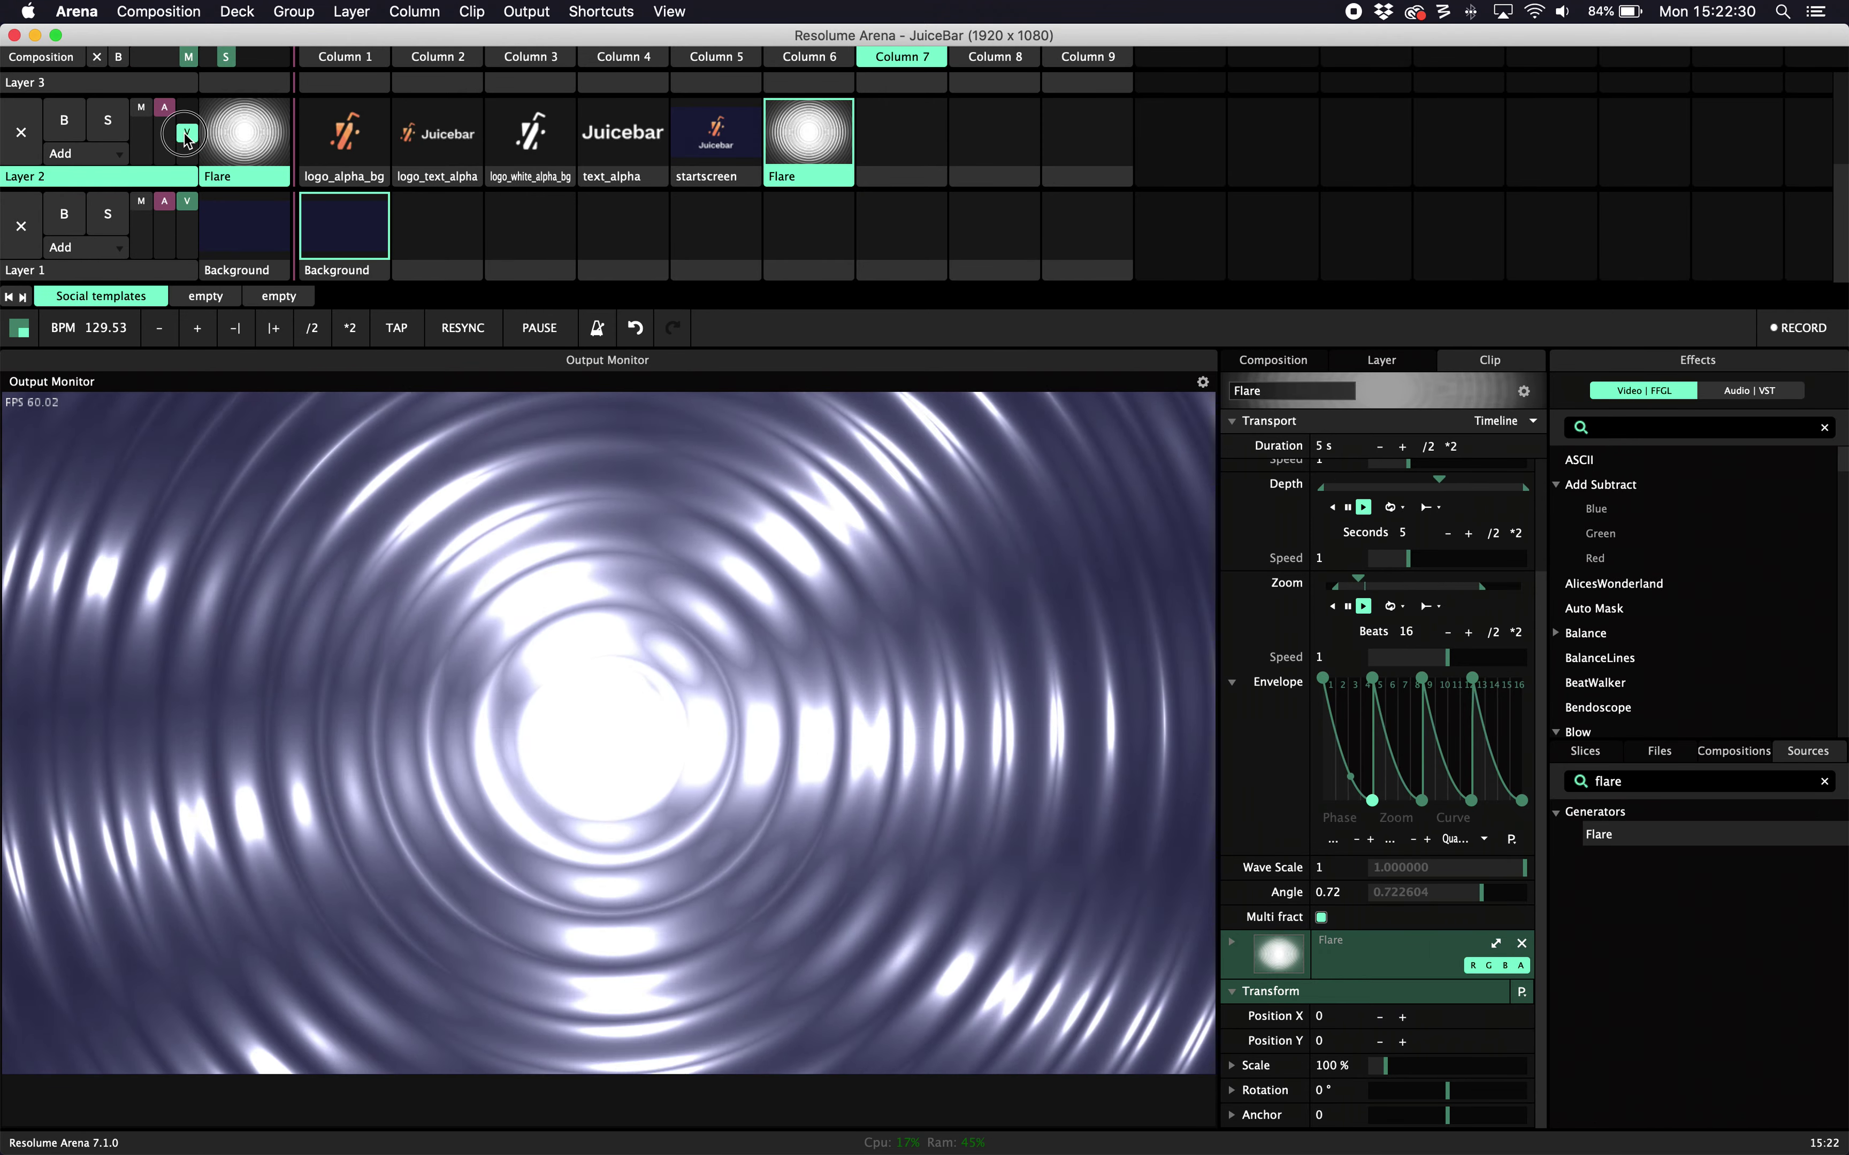
Fade Layer 2's video opacity almost fully down and bring it partway back up
click(186, 136)
click(186, 135)
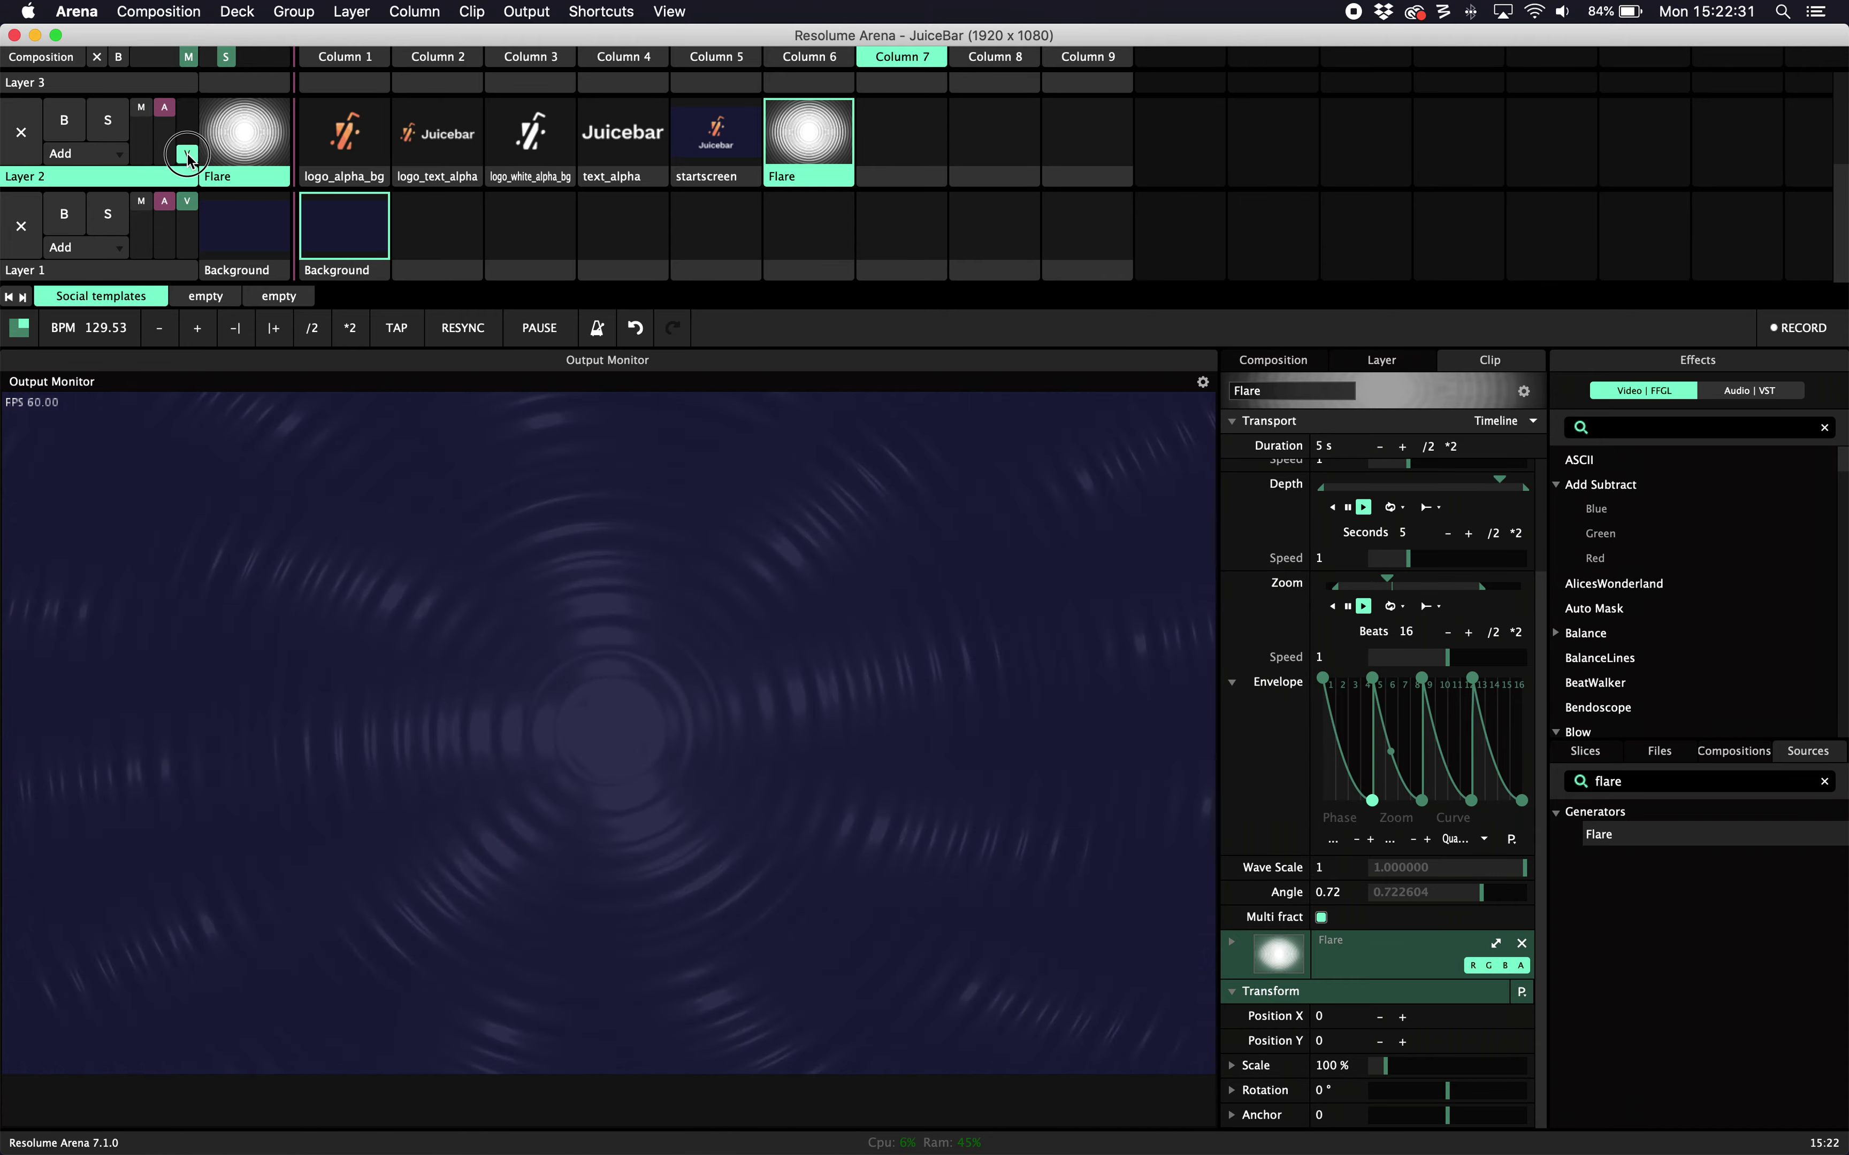
click(187, 133)
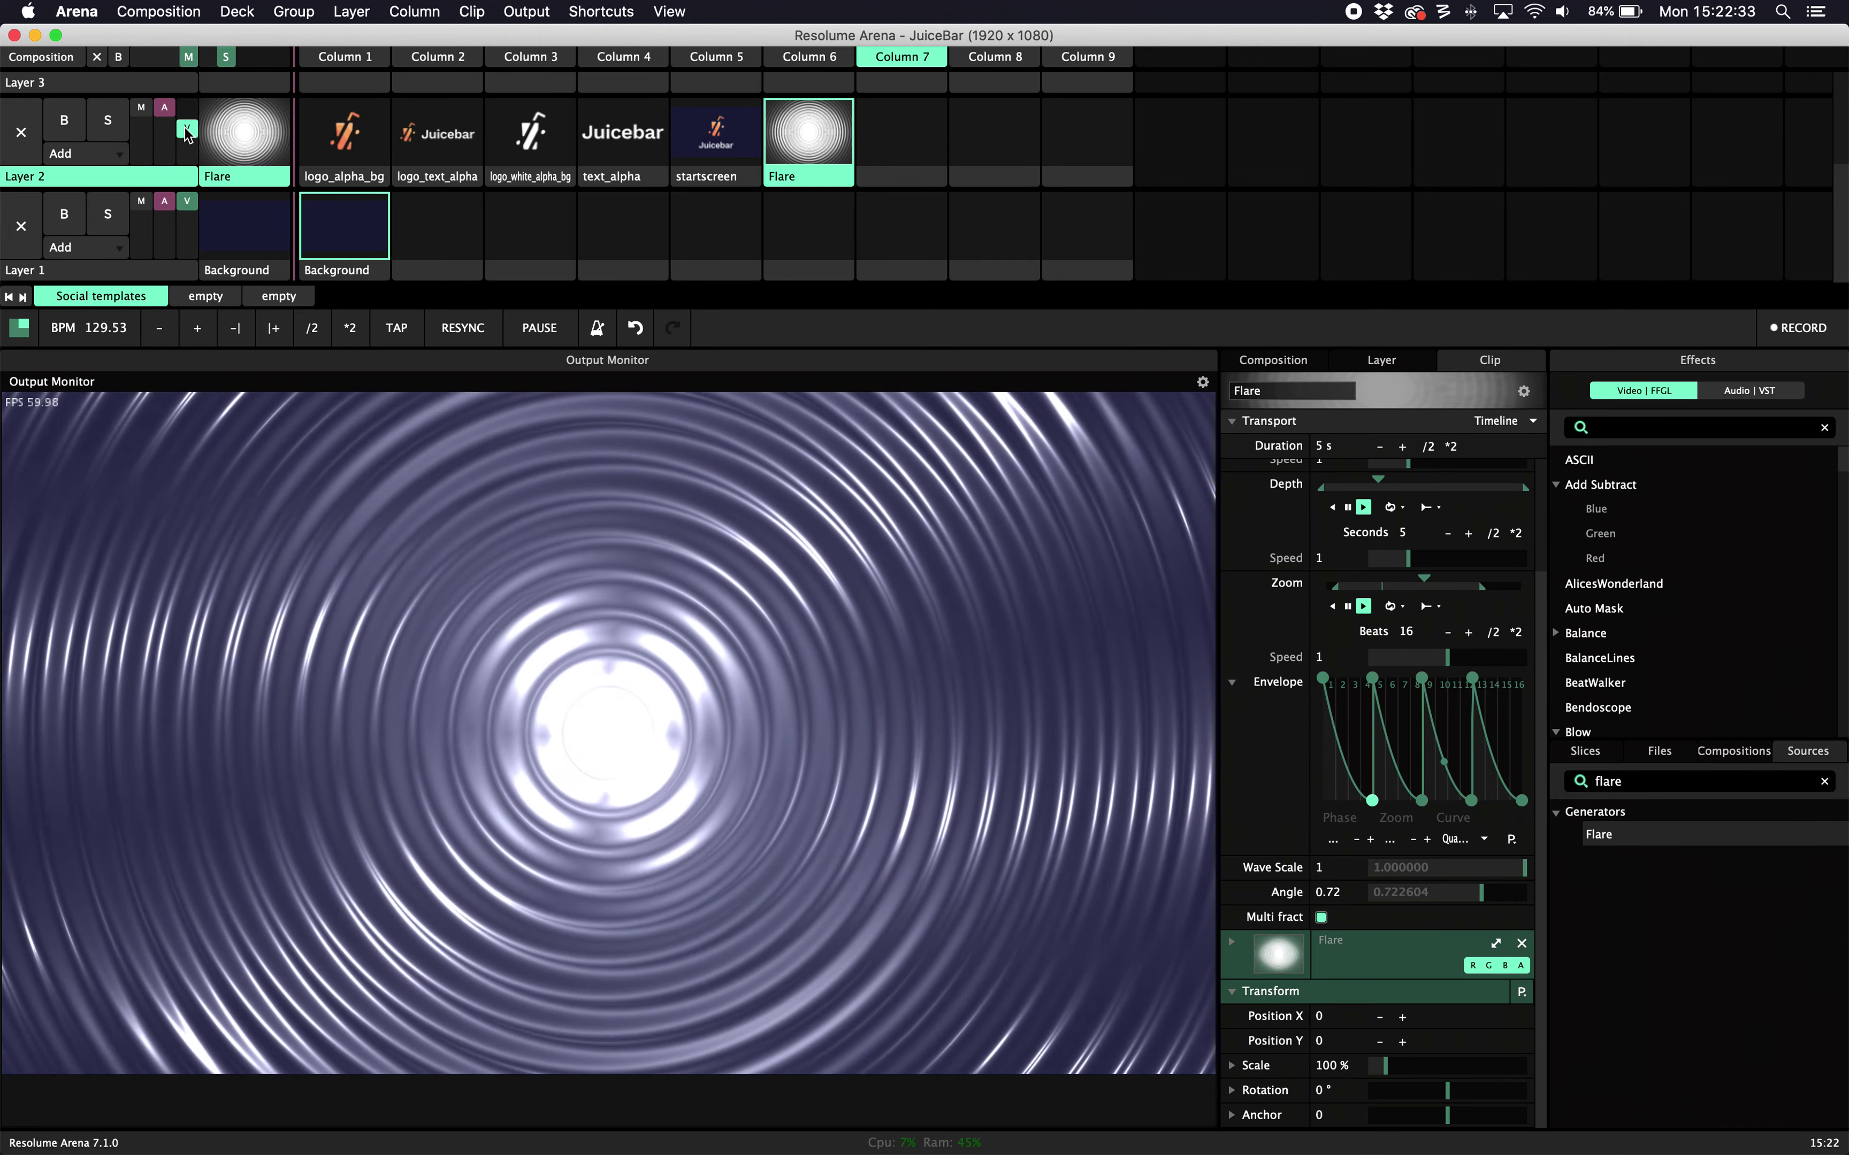